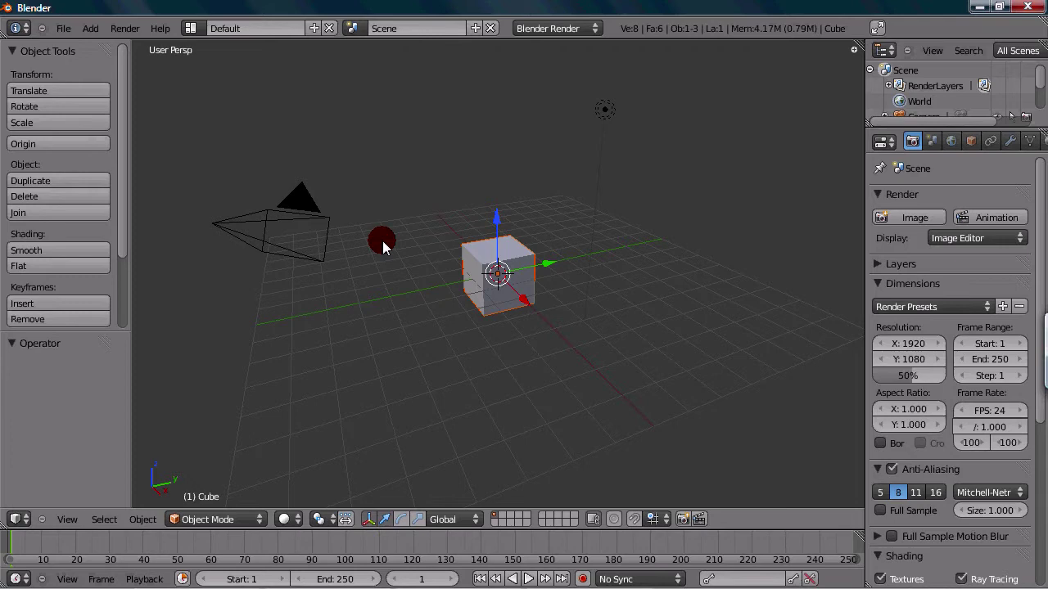
Delete the default cube from the scene.
scroll(382, 241, up, 4)
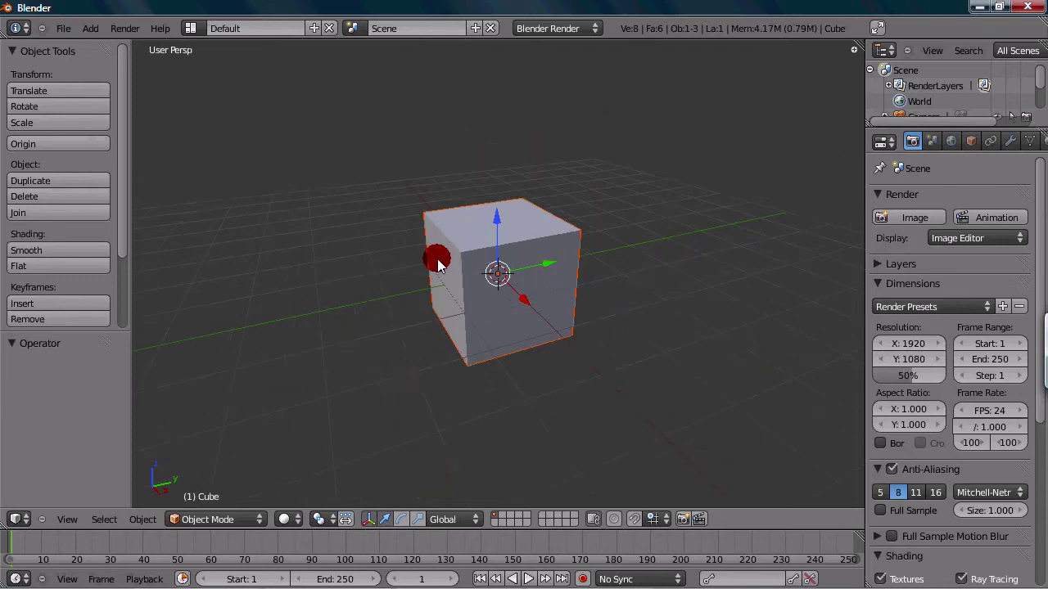
scroll(440, 264, down, 2)
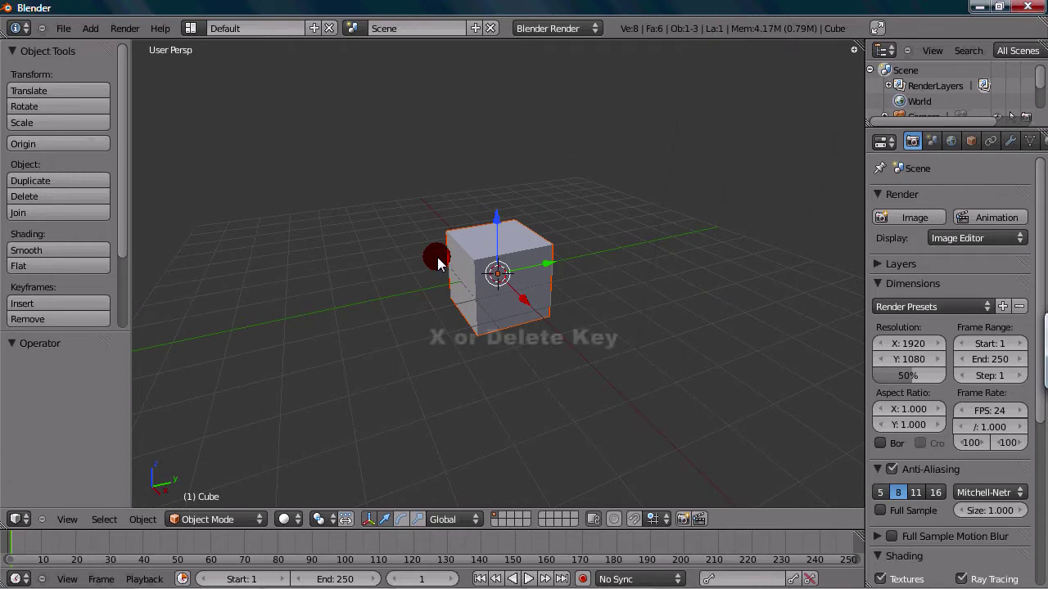
key(x)
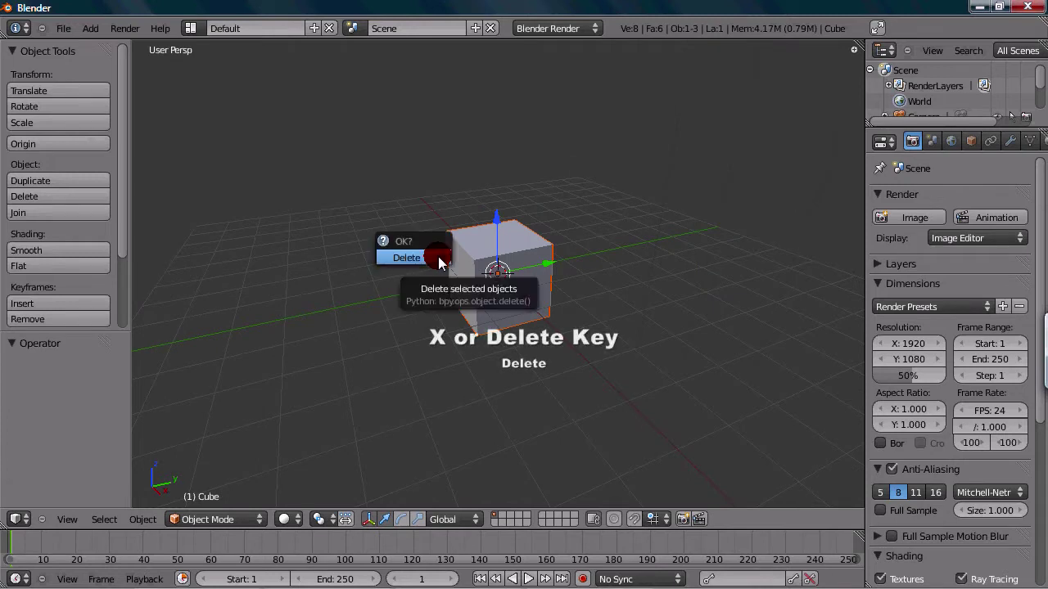
click(440, 259)
scroll(437, 254, down, 4)
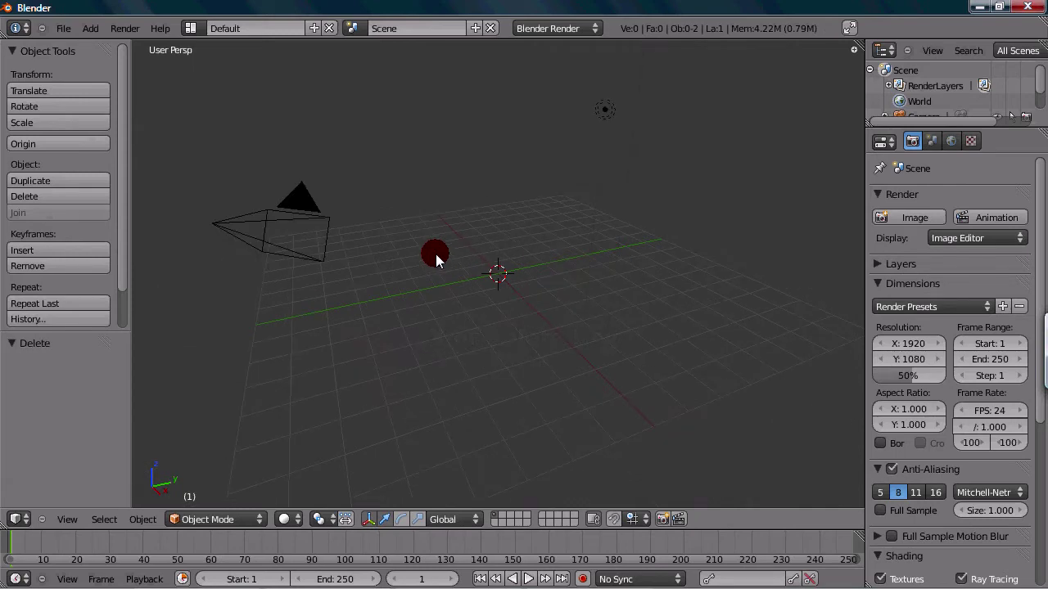
Add a Monkey (Suzanne) mesh at the scene origin.
key(shift+a)
mouse_move(437, 255)
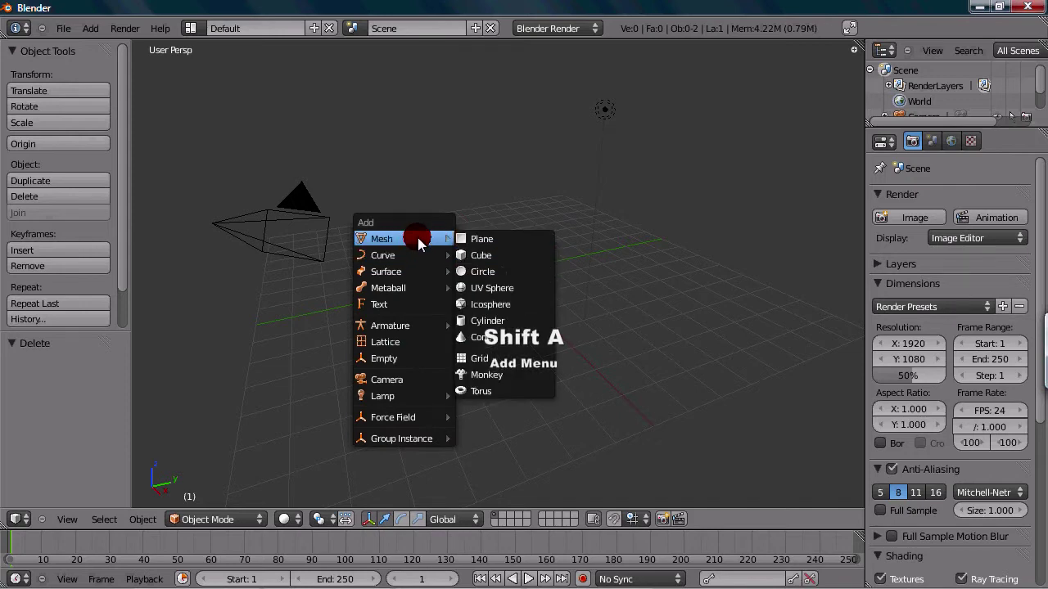
click(497, 376)
middle_drag(498, 372, 434, 262)
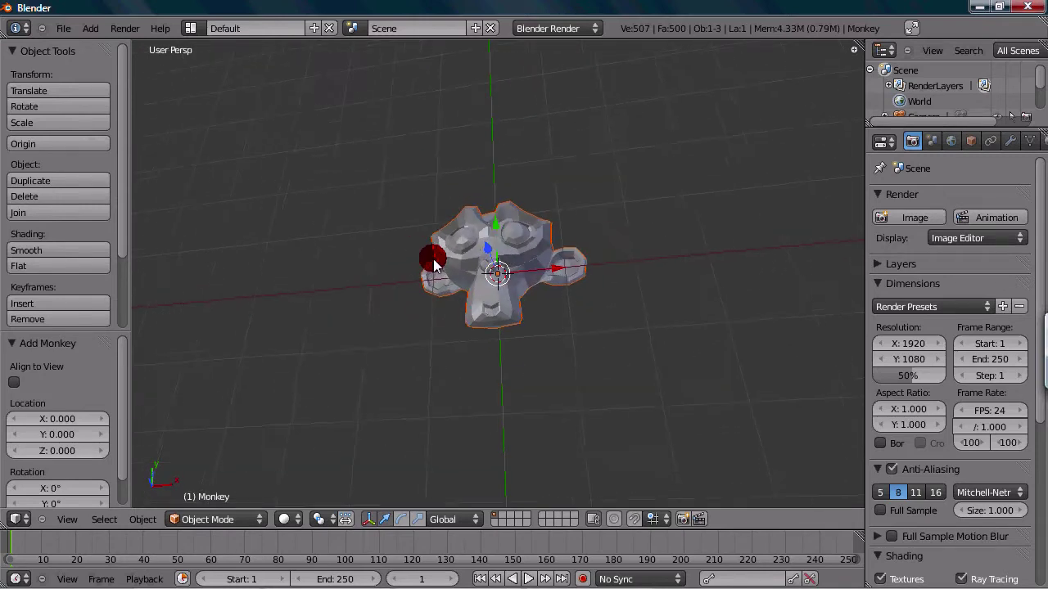
Switch to a top orthographic view of the monkey.
key(KP_7)
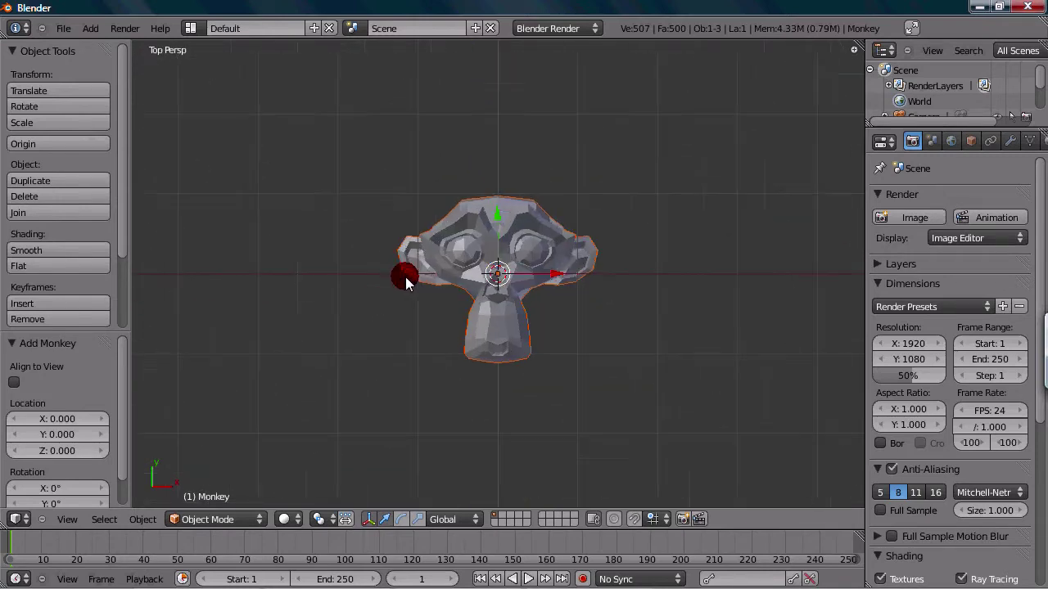
scroll(407, 280, up, 3)
scroll(402, 270, down, 3)
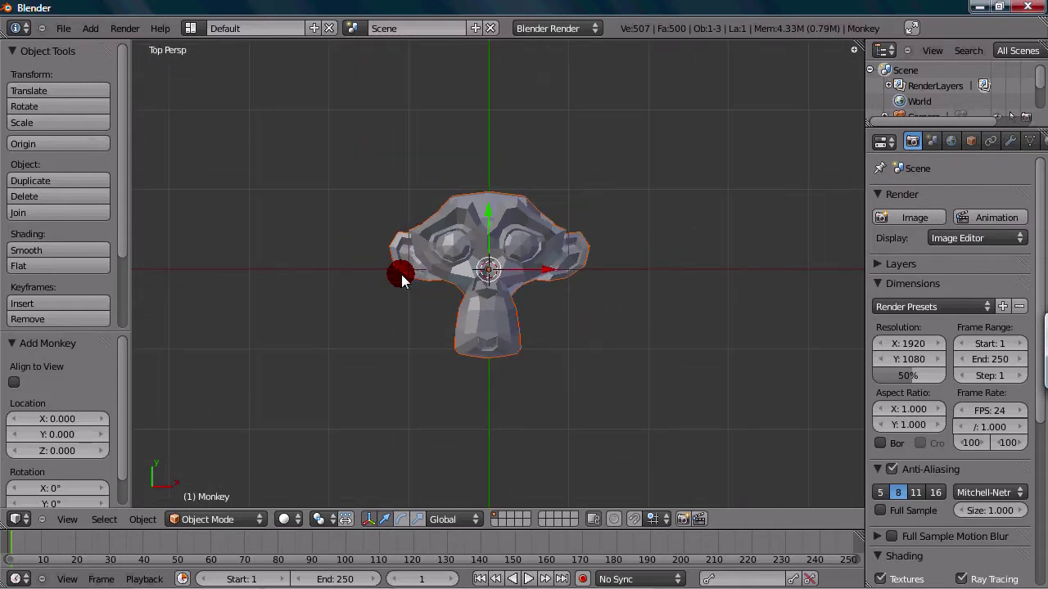
scroll(400, 279, down, 3)
scroll(399, 280, up, 2)
key(KP_5)
scroll(398, 280, up, 3)
scroll(400, 286, down, 2)
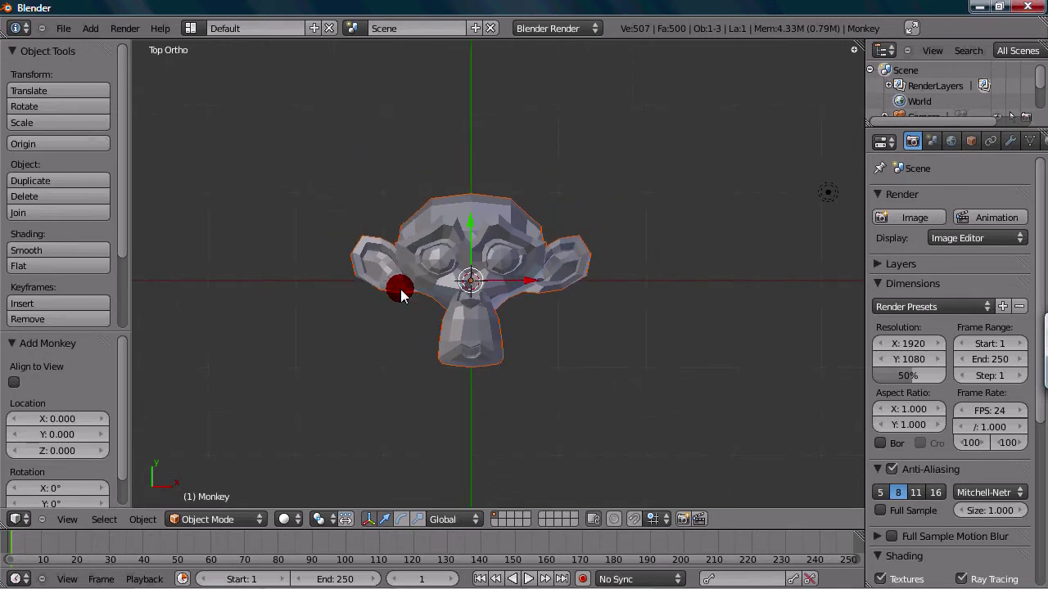
Widen the properties area and create a new material, Material.001, for the monkey.
click(961, 141)
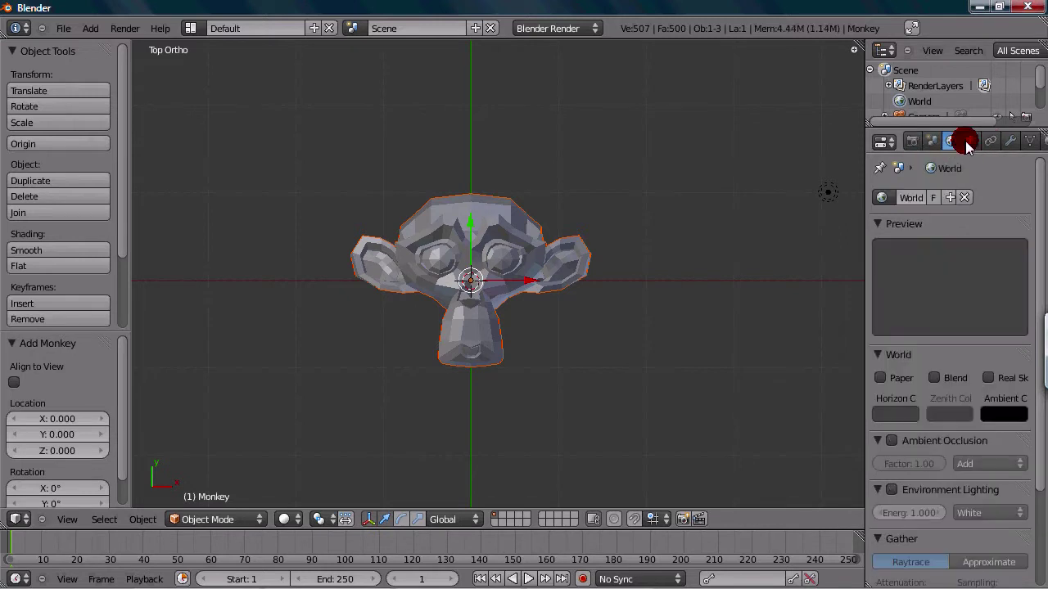
drag(864, 150, 768, 152)
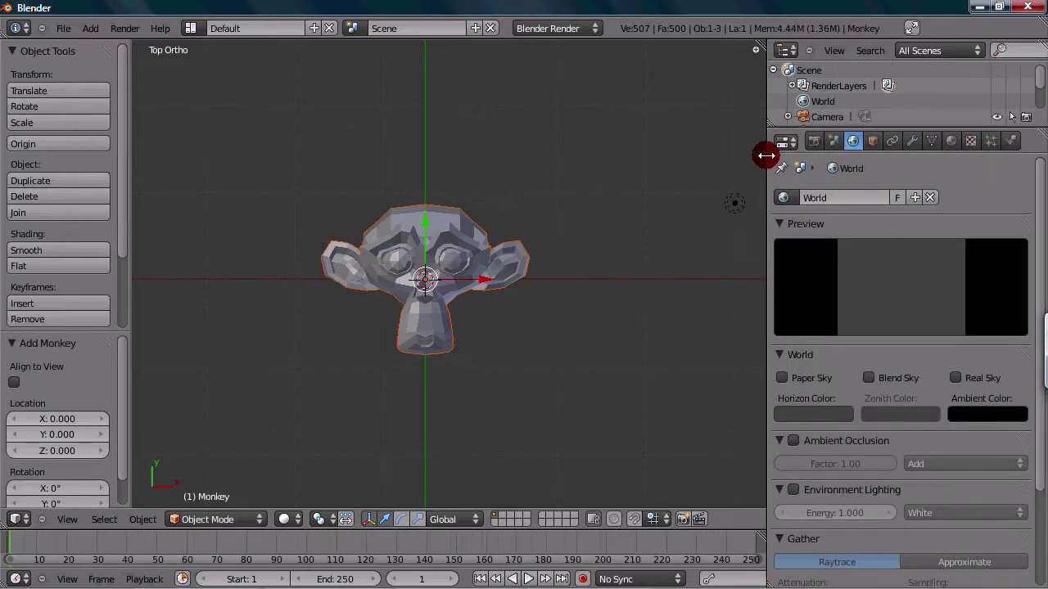
click(951, 141)
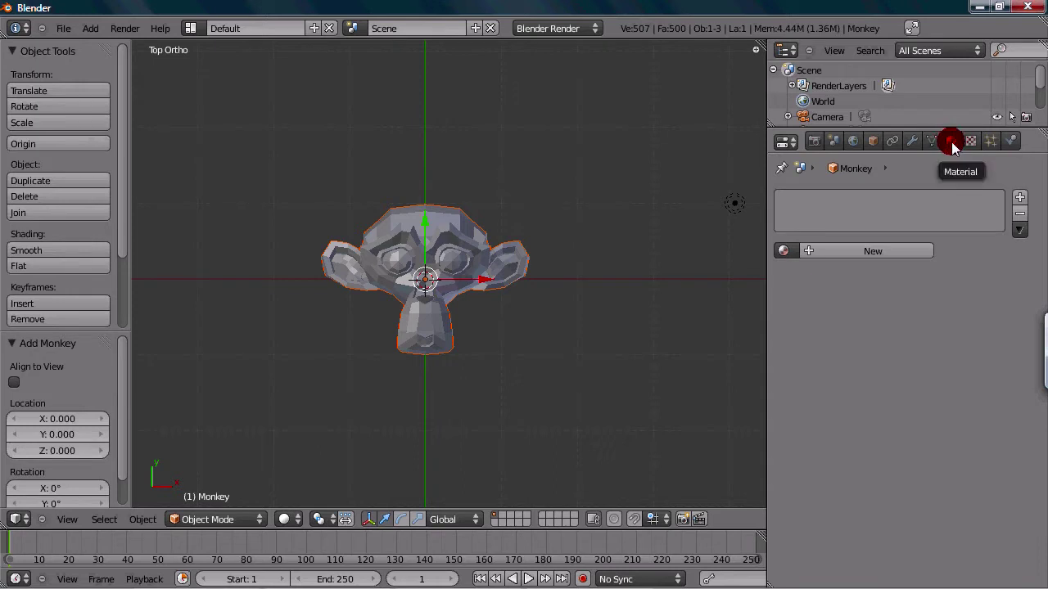
click(855, 252)
scroll(578, 257, up, 2)
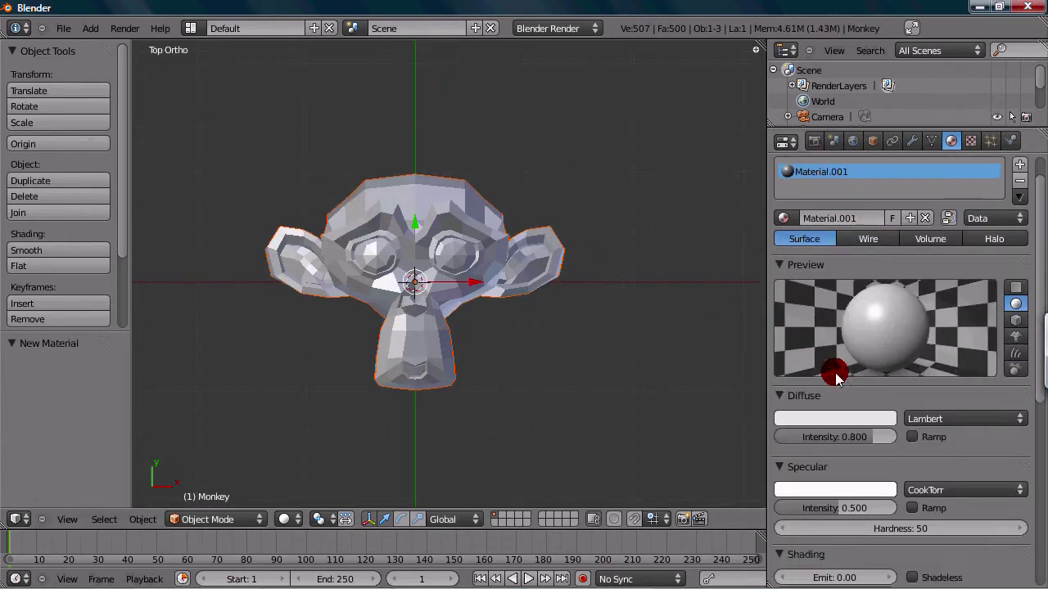
scroll(835, 370, down, 1)
scroll(834, 414, down, 2)
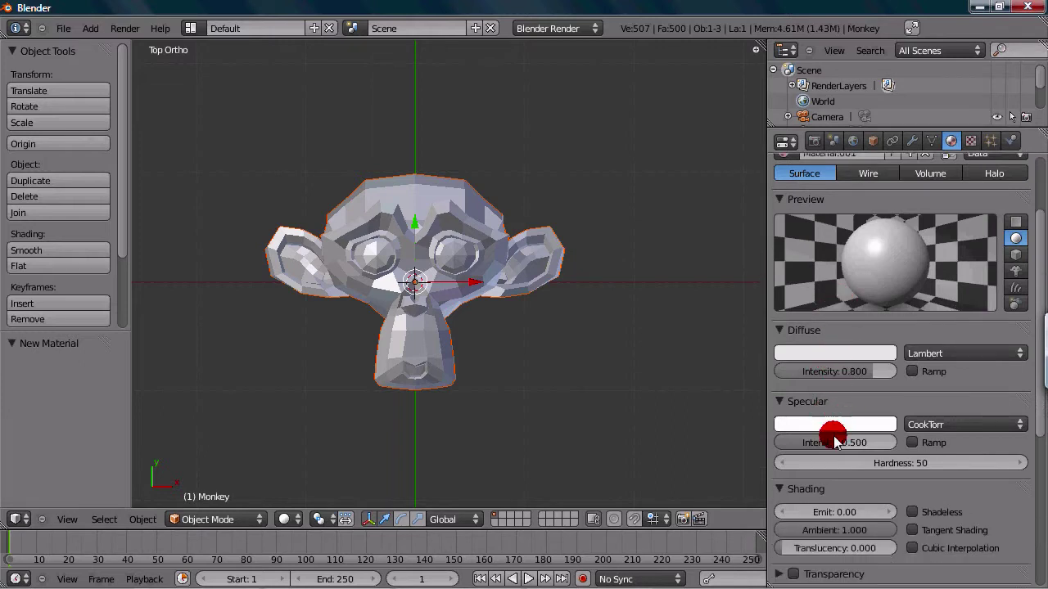
scroll(839, 434, down, 2)
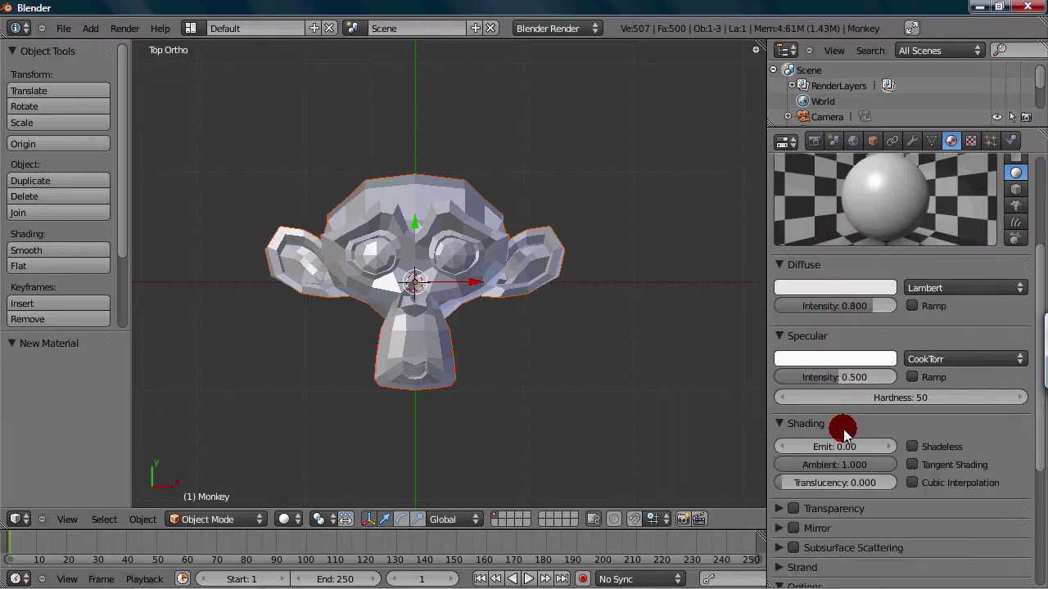
scroll(843, 432, up, 2)
scroll(843, 429, up, 1)
Set the diffuse colour to dark grey (value 0.233).
click(794, 386)
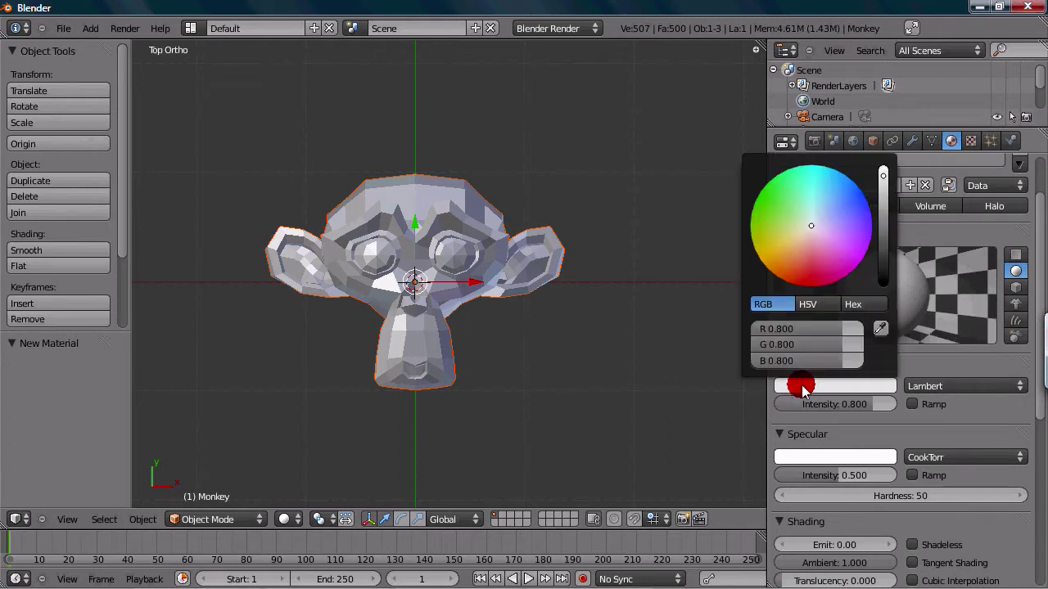
drag(882, 174, 881, 238)
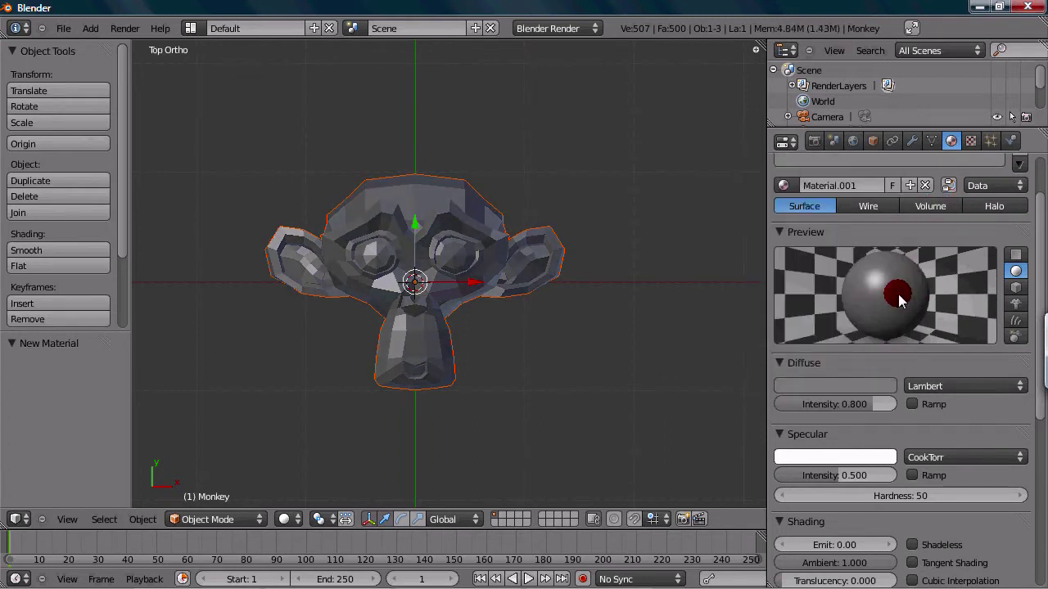
click(849, 386)
drag(882, 234, 884, 222)
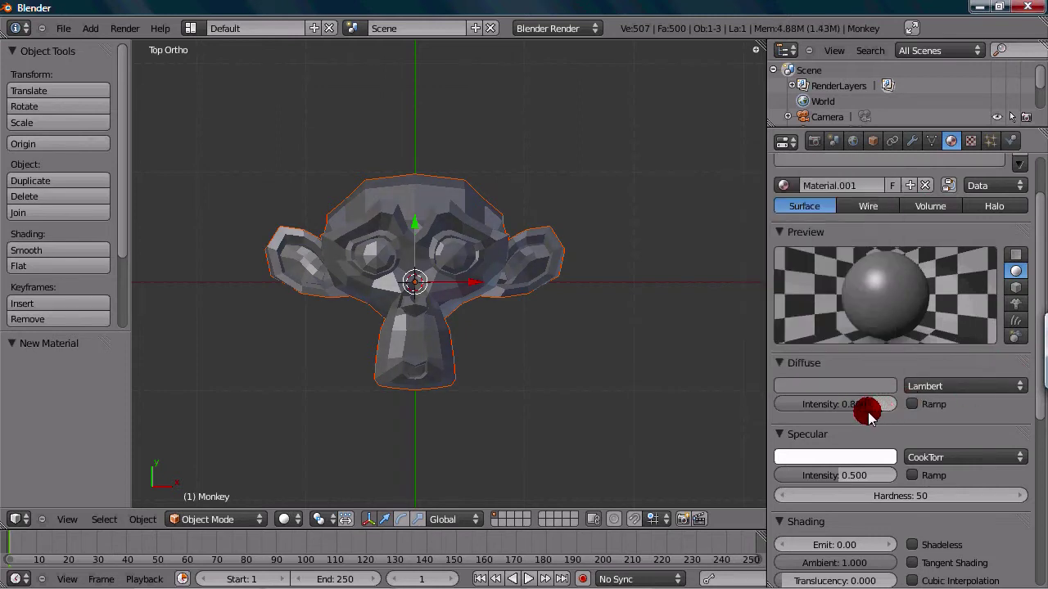
Set specular intensity to 0.130 and specular hardness to 20.
drag(851, 476, 795, 475)
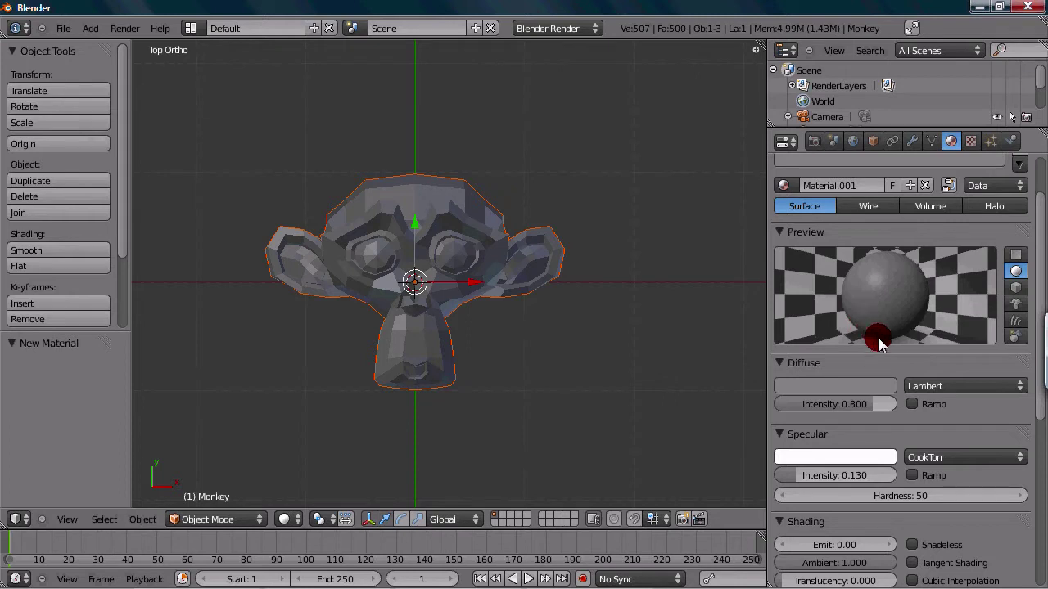
scroll(880, 352, down, 1)
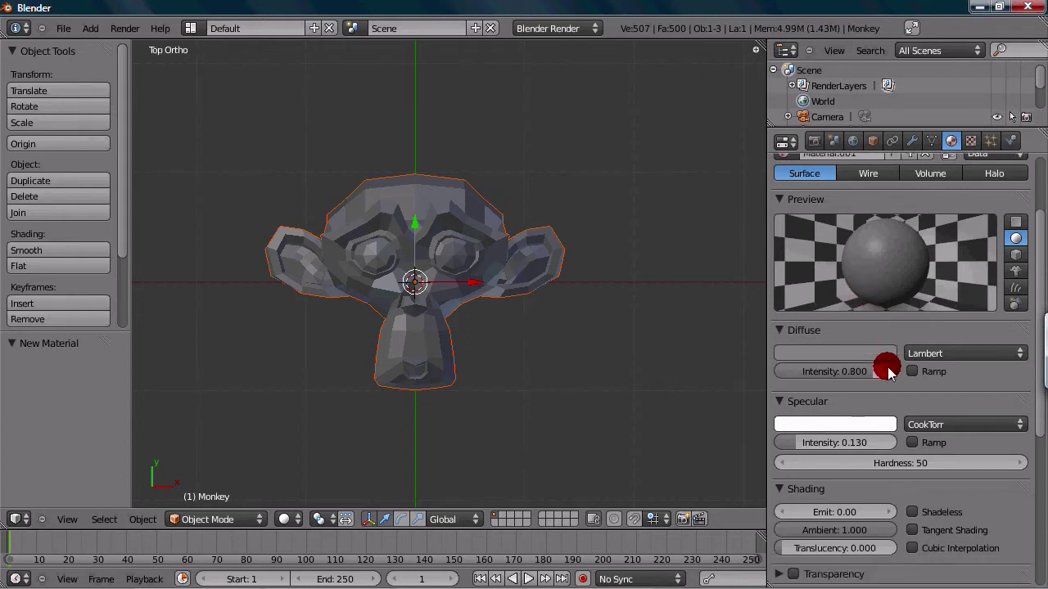
click(784, 463)
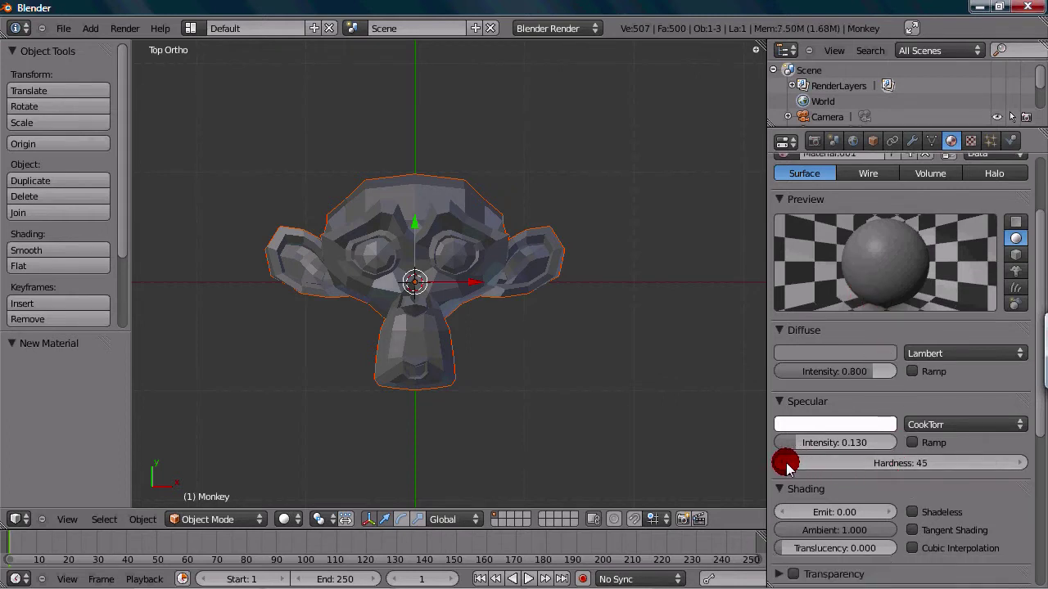
click(916, 461)
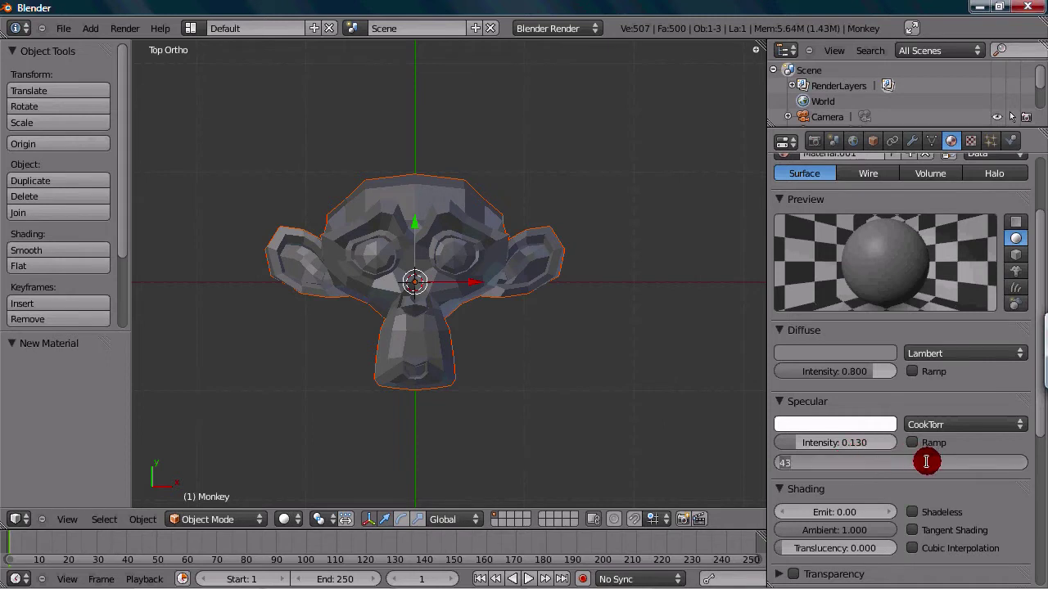
text(43)
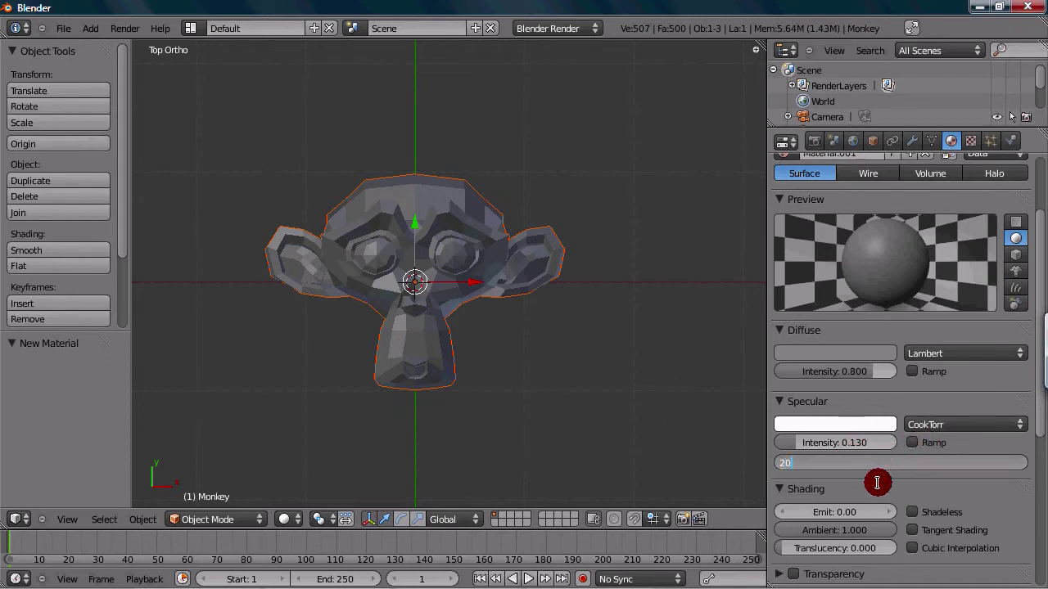
key(Return)
scroll(802, 336, down, 1)
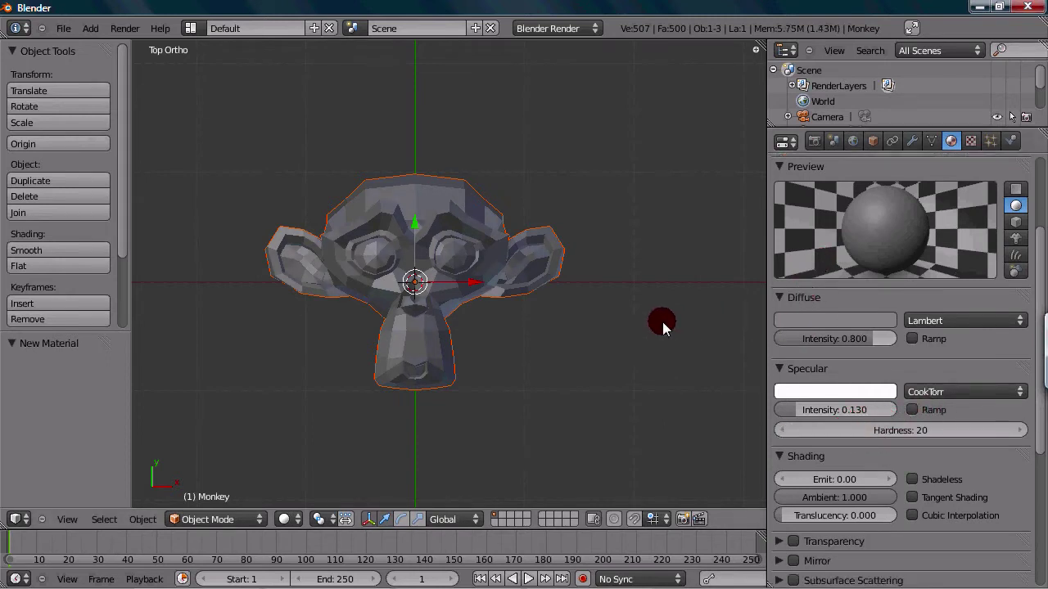
scroll(661, 323, up, 1)
Duplicate the monkey as Monkey.001, placing the copy up and to the left.
scroll(656, 323, down, 5)
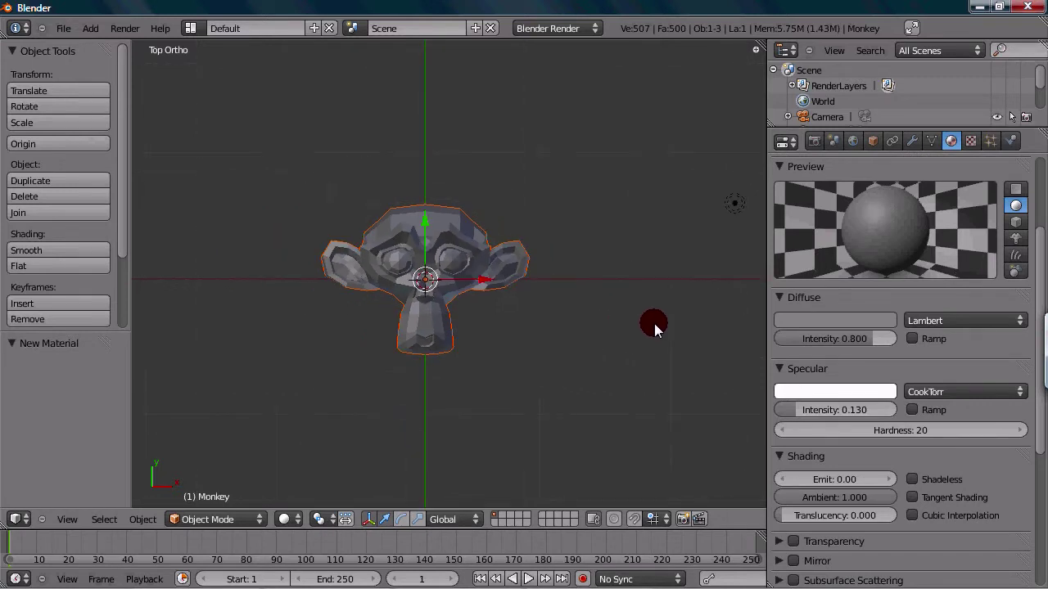
scroll(617, 316, up, 3)
scroll(605, 314, up, 3)
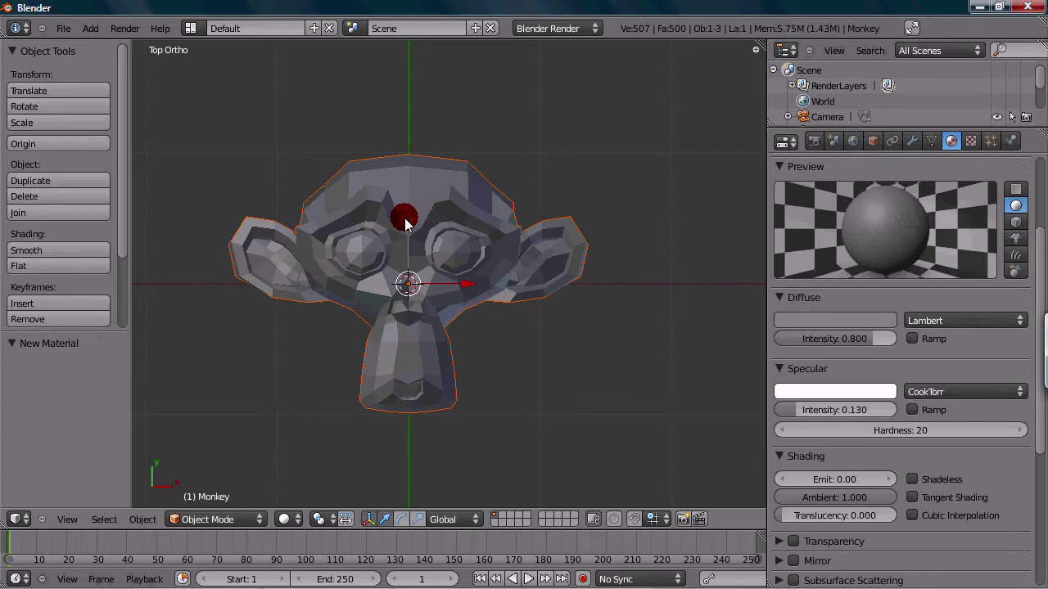
scroll(404, 219, down, 1)
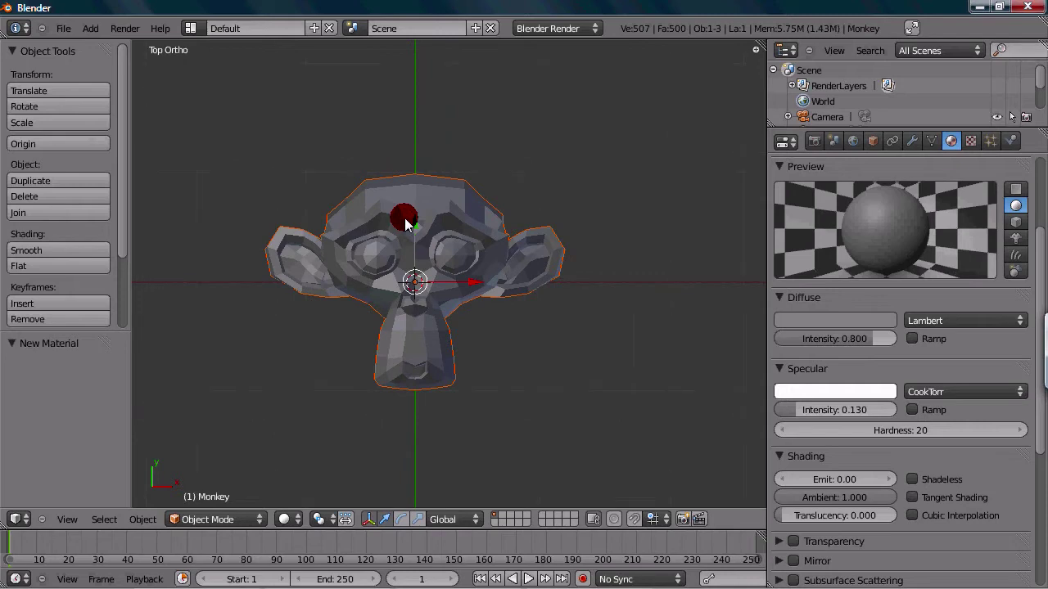
key(shift+d)
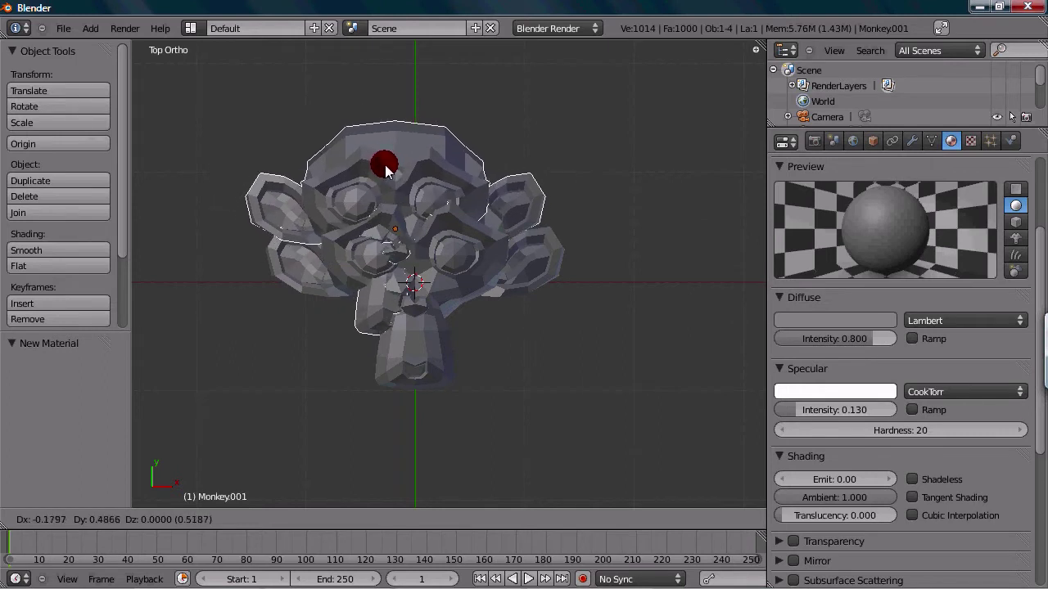
click(386, 170)
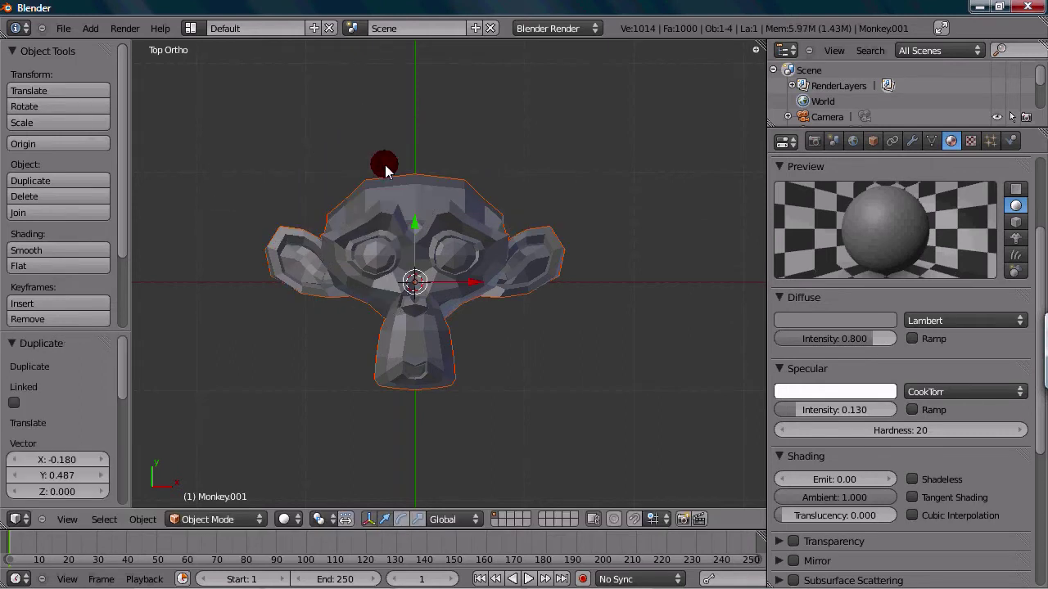
scroll(393, 188, up, 1)
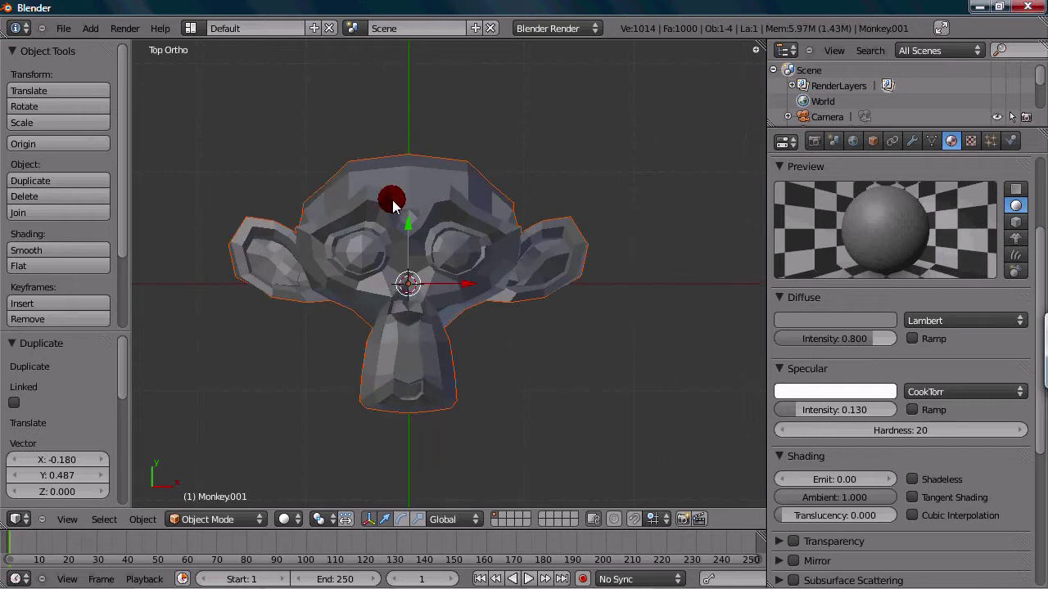
scroll(393, 205, up, 1)
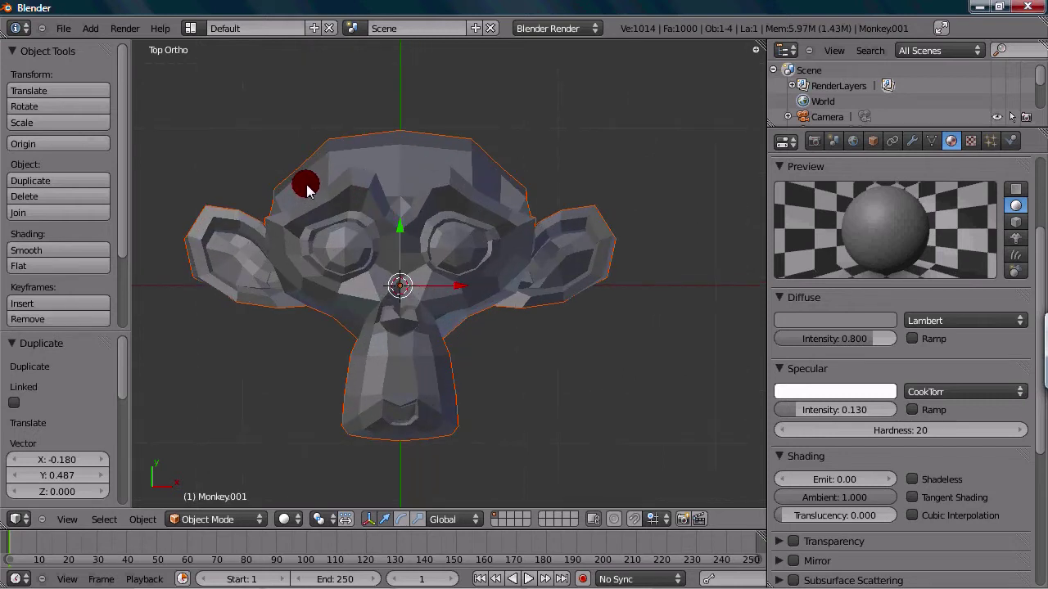
scroll(305, 188, down, 2)
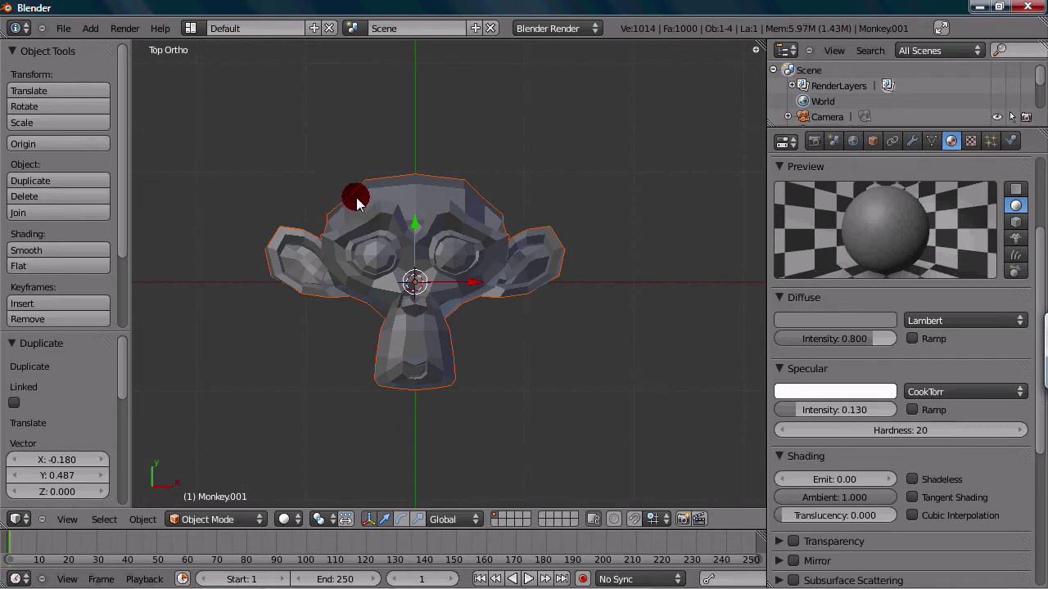
scroll(813, 268, up, 4)
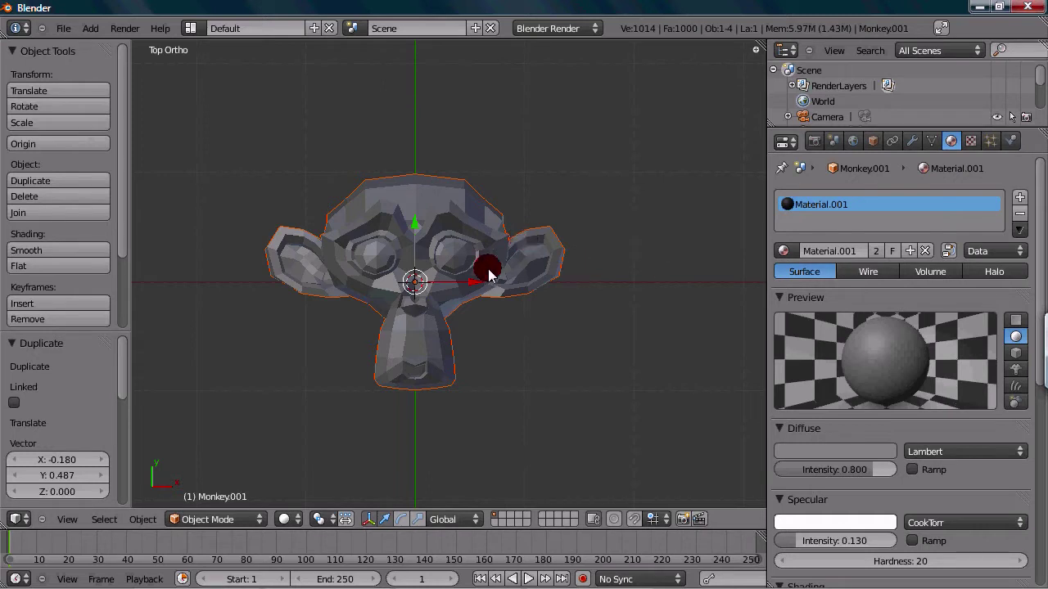
Make a single-user Material.002 with black diffuse colour at intensity 1.000.
click(877, 252)
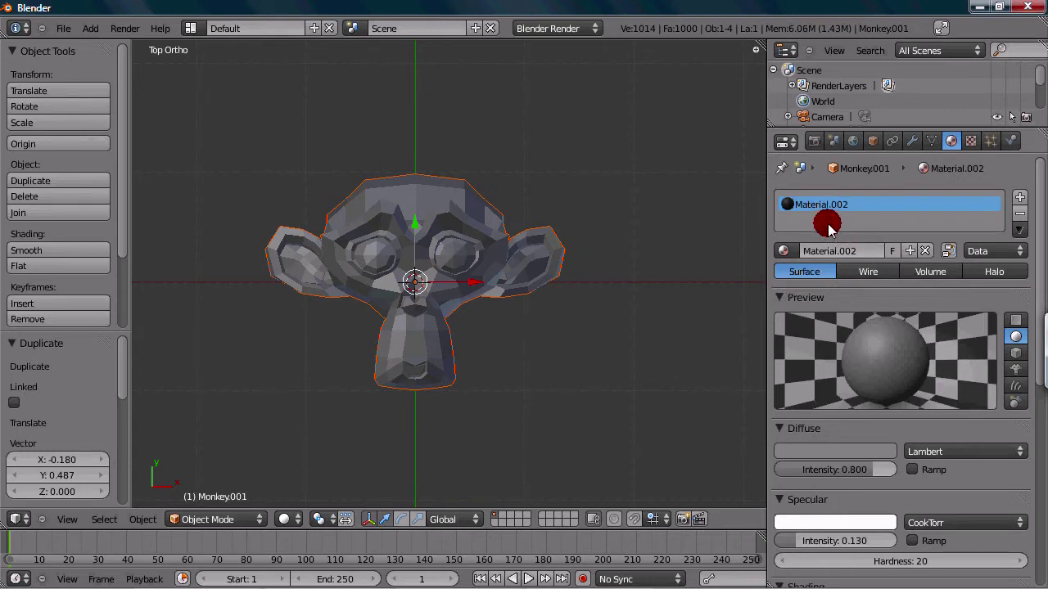
click(800, 452)
drag(882, 291, 885, 350)
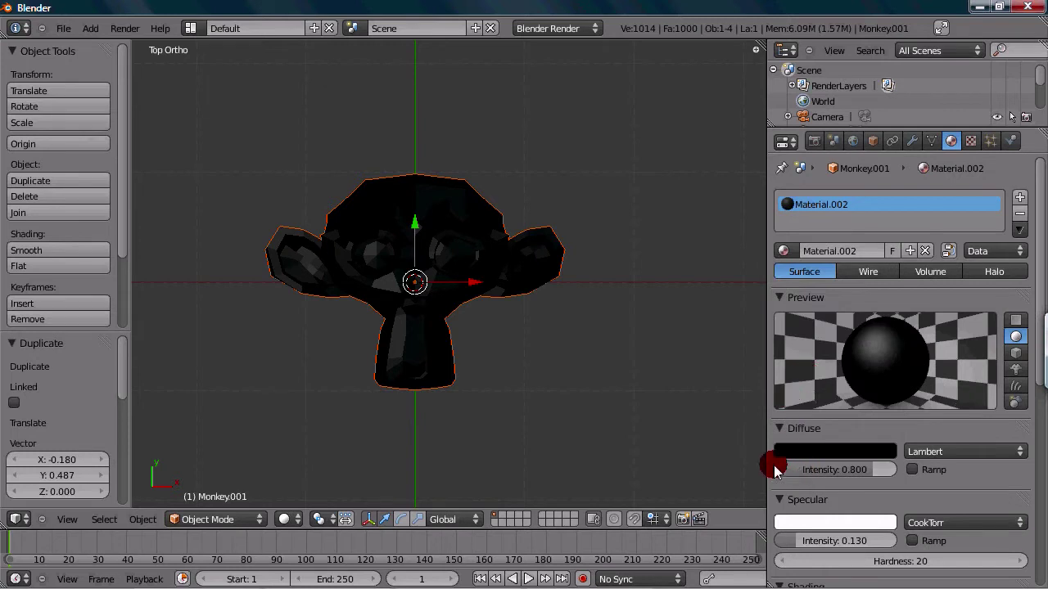
mouse_move(778, 468)
mouse_down()
mouse_move(897, 478)
mouse_move(828, 475)
mouse_move(859, 466)
mouse_up()
Set specular intensity to 0 and enable Shadeless.
scroll(852, 466, down, 2)
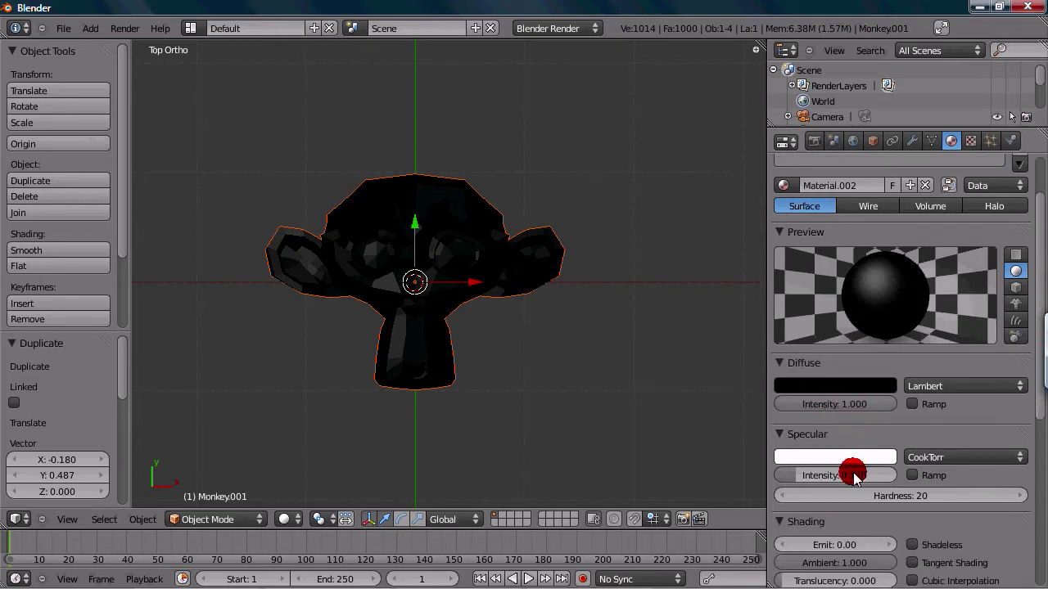
drag(797, 474, 767, 483)
scroll(827, 418, down, 2)
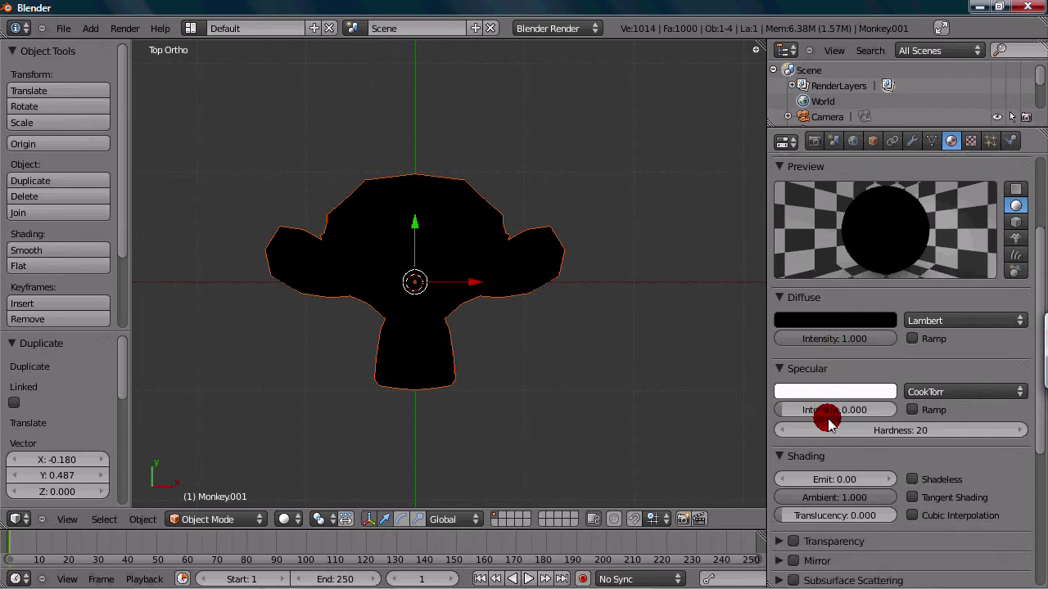
scroll(829, 420, down, 4)
scroll(828, 417, up, 2)
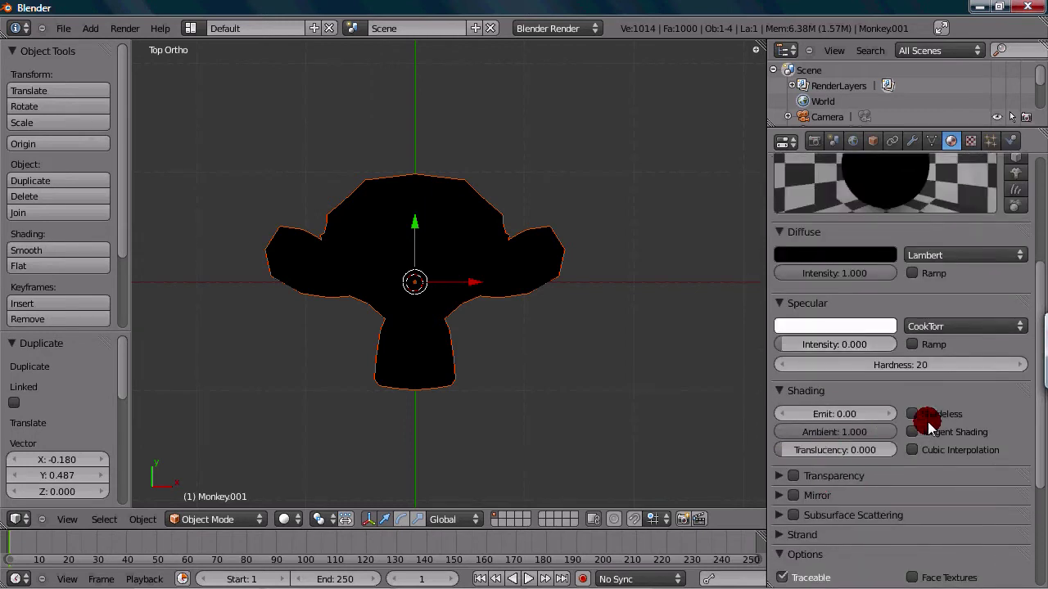
click(913, 415)
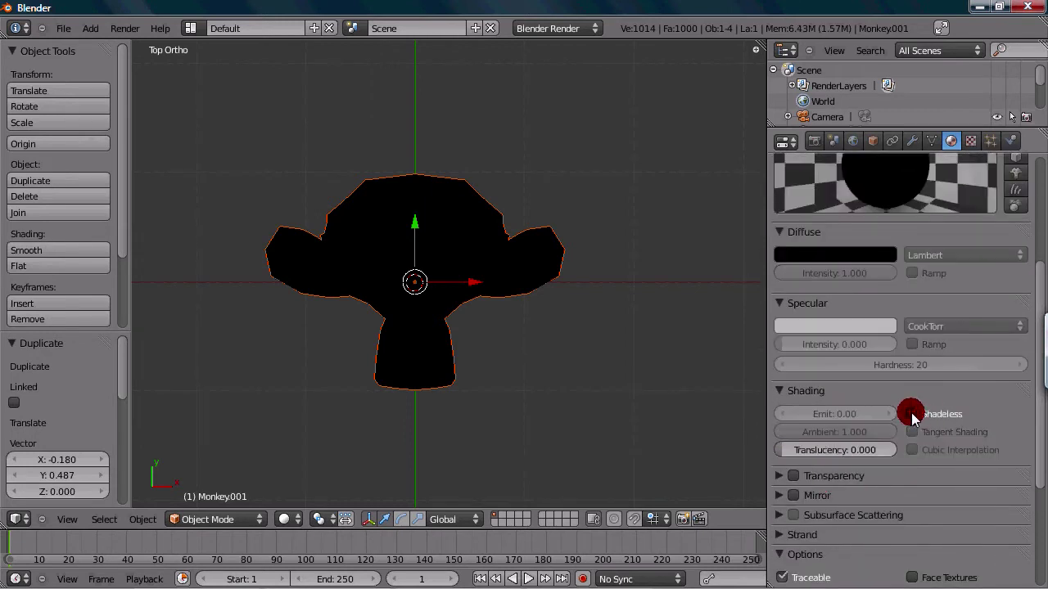
click(914, 416)
click(915, 416)
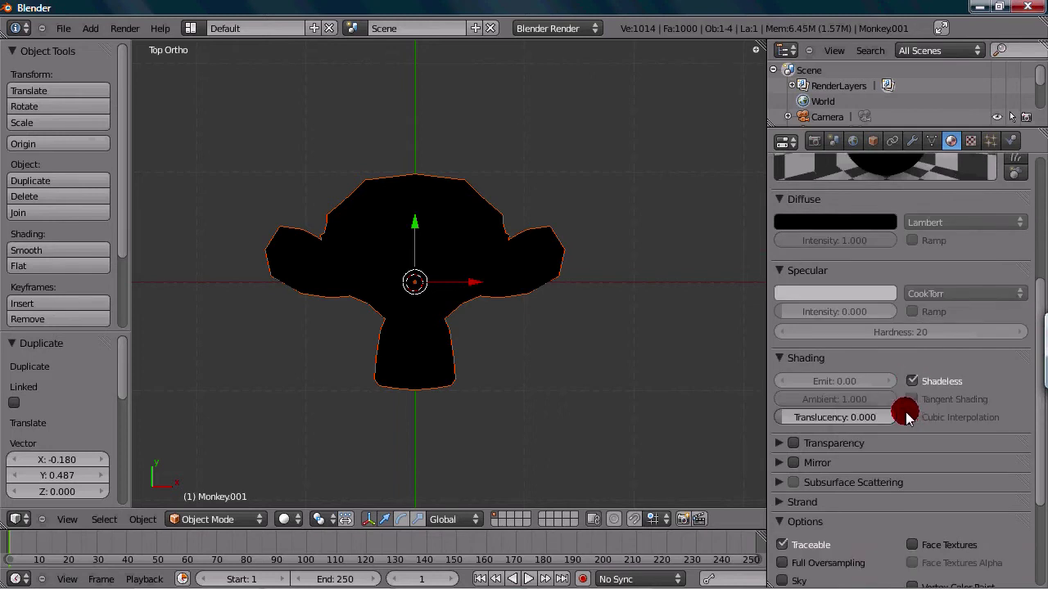
Set the material's render type to Wire.
scroll(900, 368, up, 6)
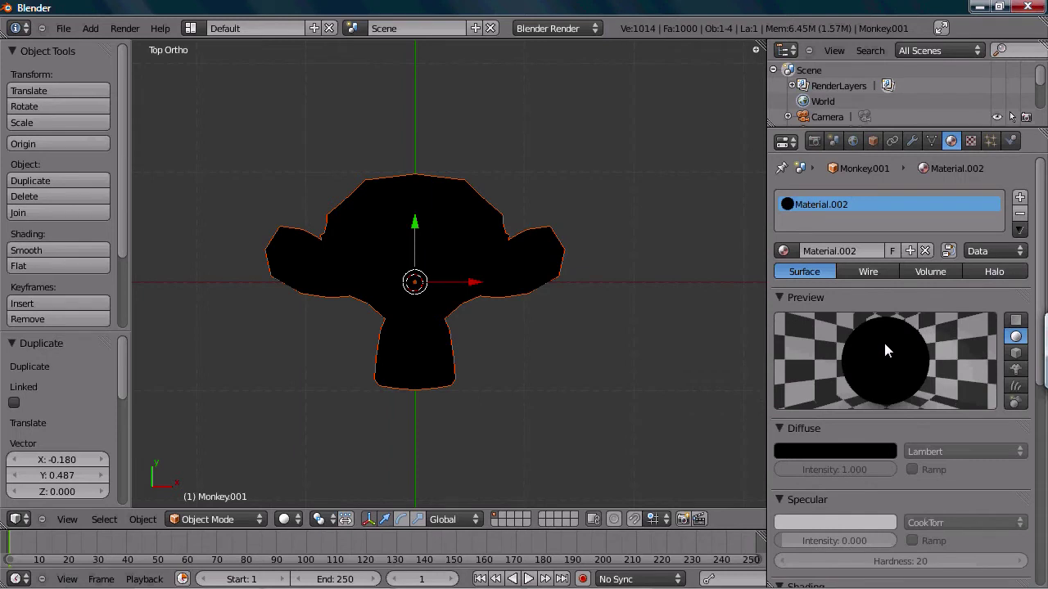
click(862, 272)
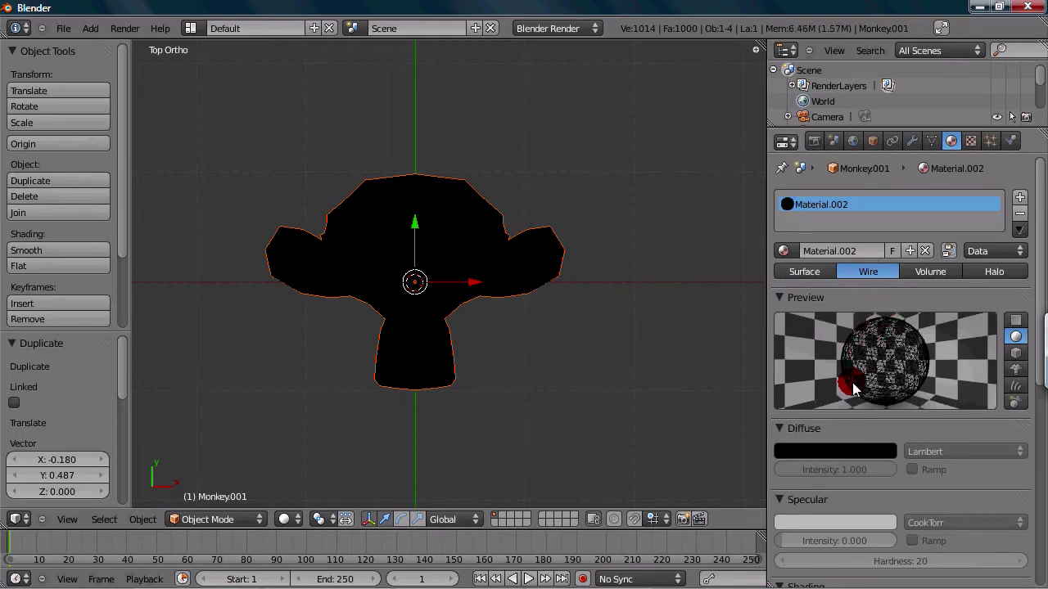
scroll(471, 286, down, 2)
scroll(471, 282, up, 1)
Add a Damped Track constraint making the camera aim at Monkey.001.
scroll(473, 272, down, 1)
scroll(498, 271, up, 2)
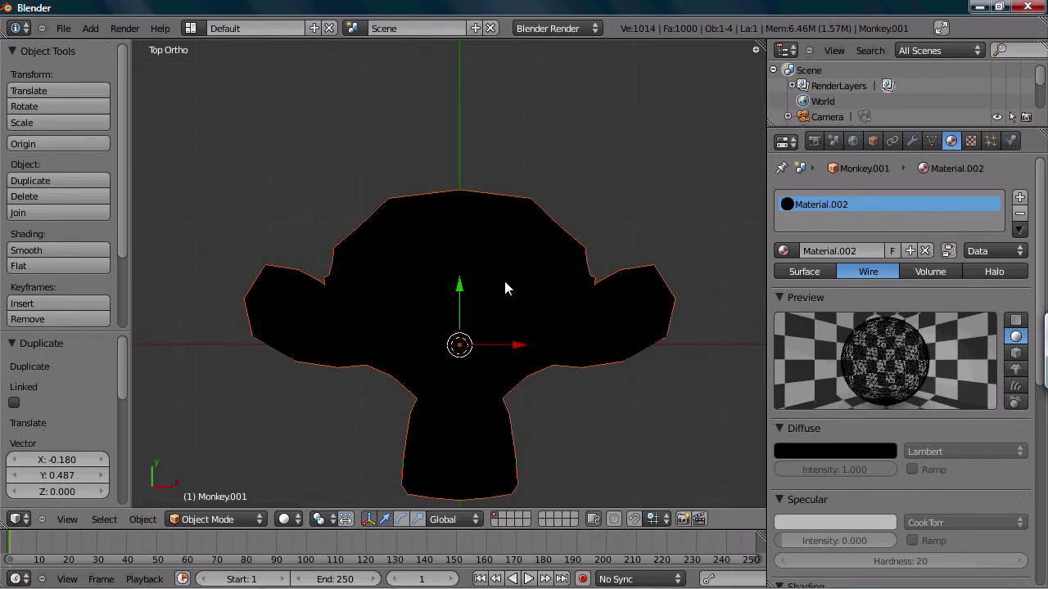
shift+middle_drag(505, 277, 473, 263)
scroll(475, 262, down, 3)
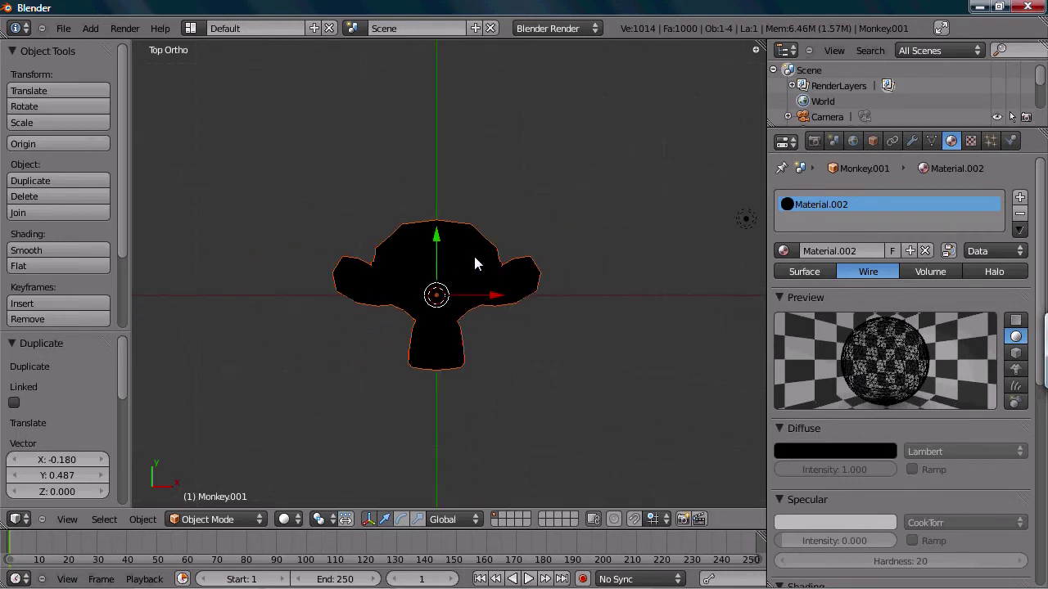
key(KP_0)
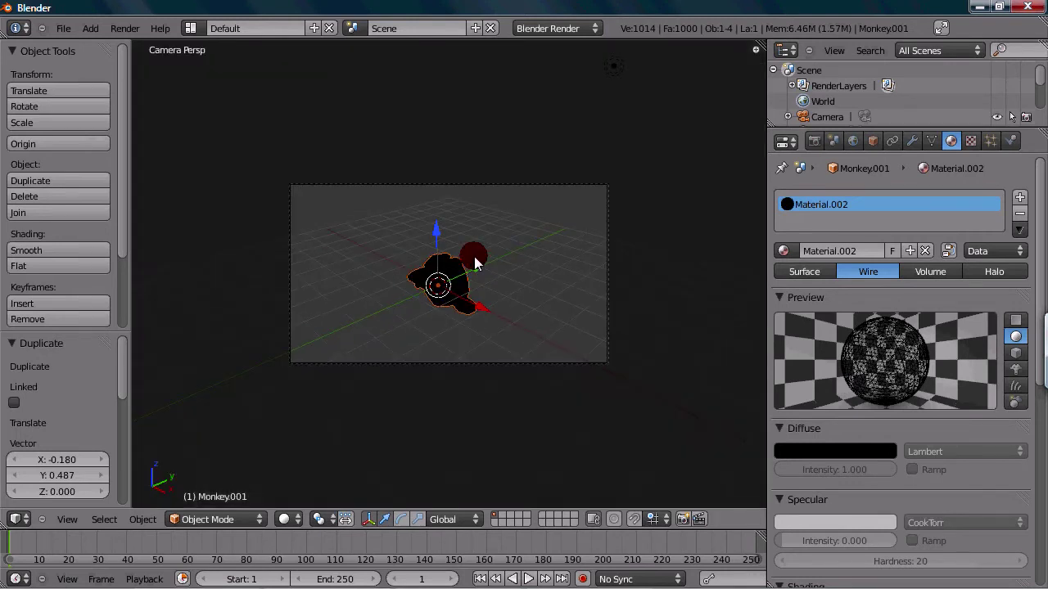
right_click(606, 258)
key(Home)
shift+right_click(451, 292)
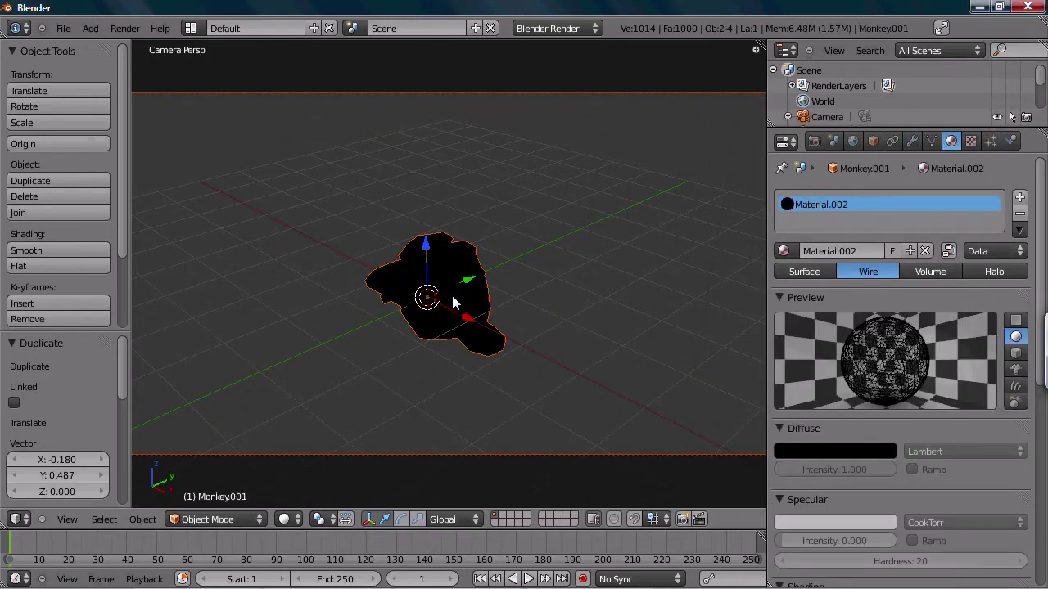
scroll(451, 295, down, 4)
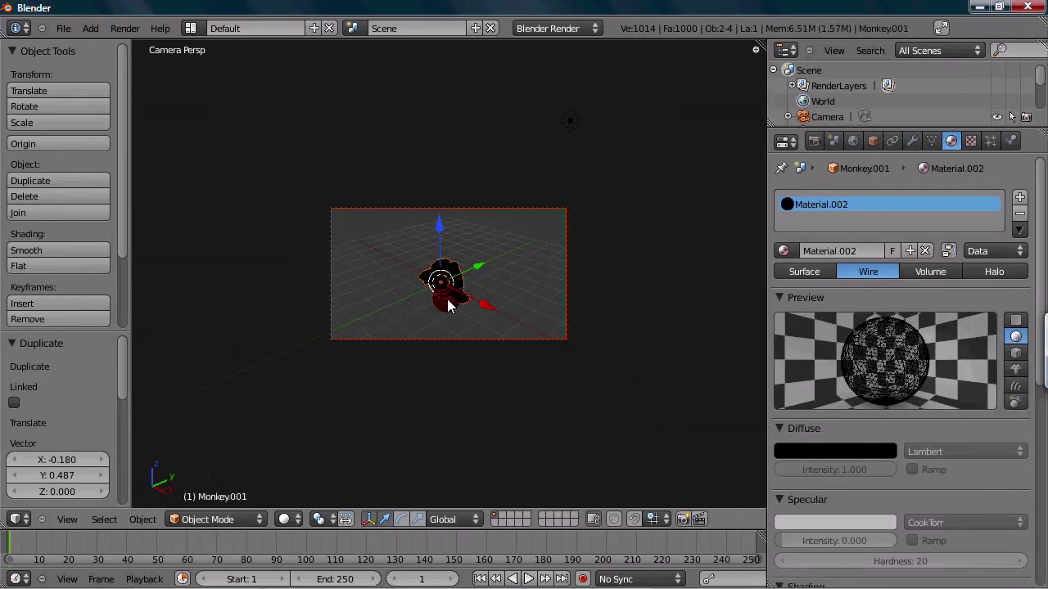
key(ctrl+t)
click(447, 299)
Move the camera to a new position.
key(g)
click(460, 306)
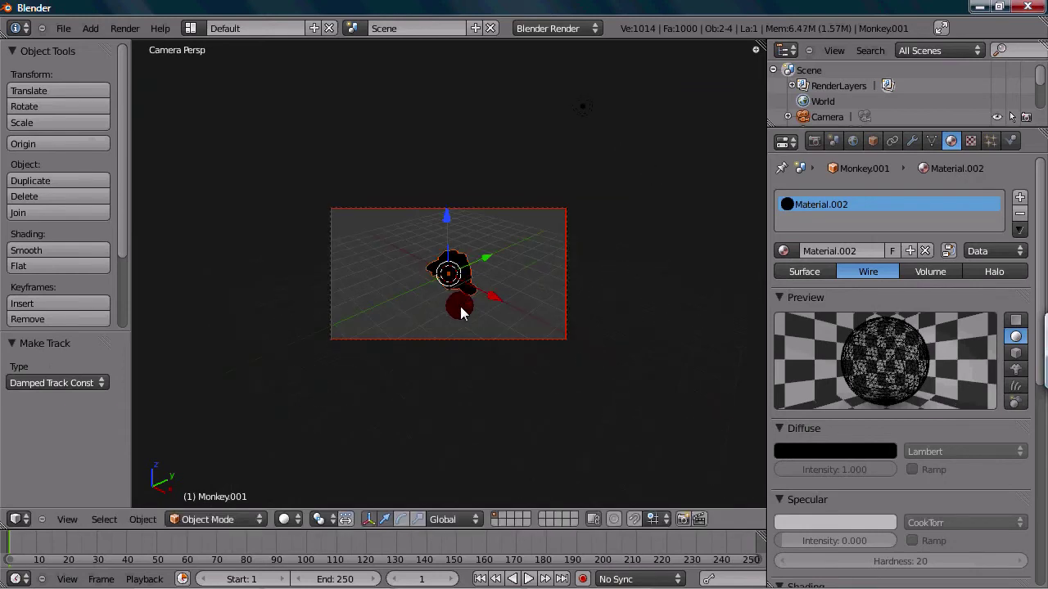
right_click(397, 342)
key(g)
click(501, 267)
Tilt the camera and shift it to frame the monkey.
key(r)
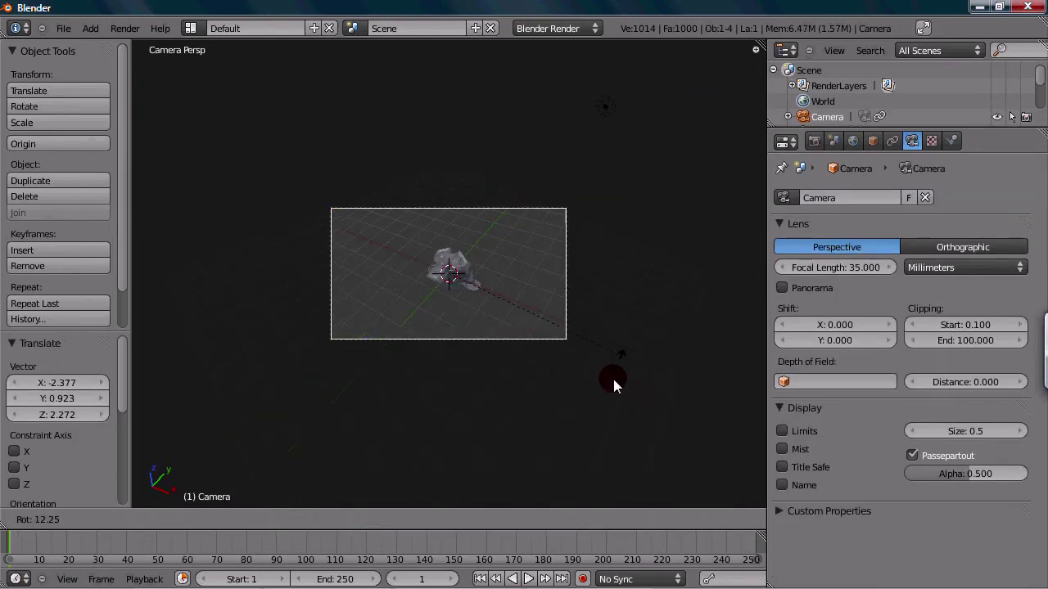
click(551, 357)
key(g)
click(398, 253)
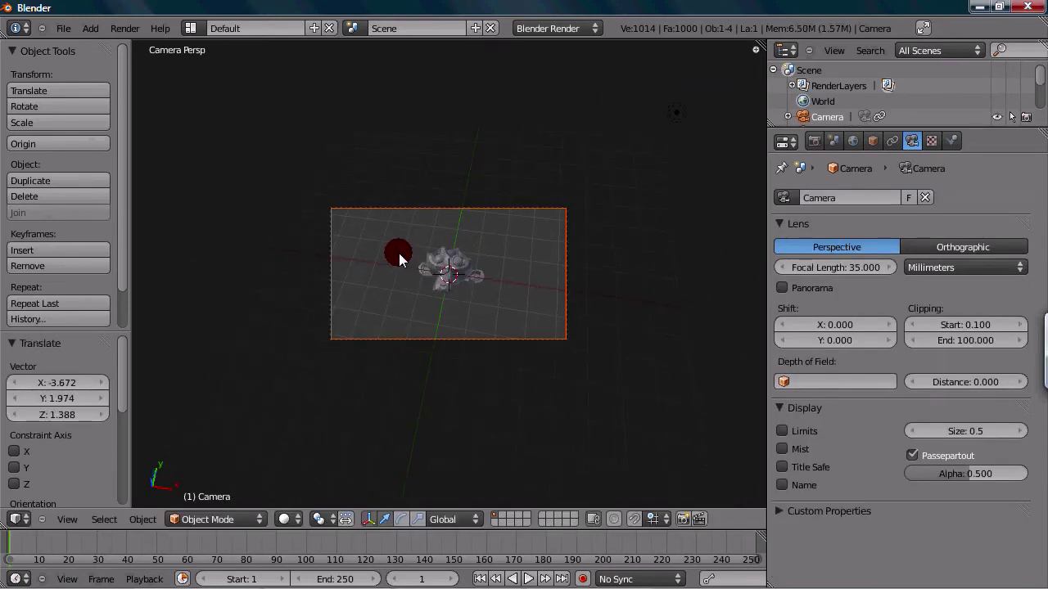
key(g)
click(511, 350)
Move the camera back along its local Z axis, then switch to front orthographic view.
key(g)
key(z)
key(z)
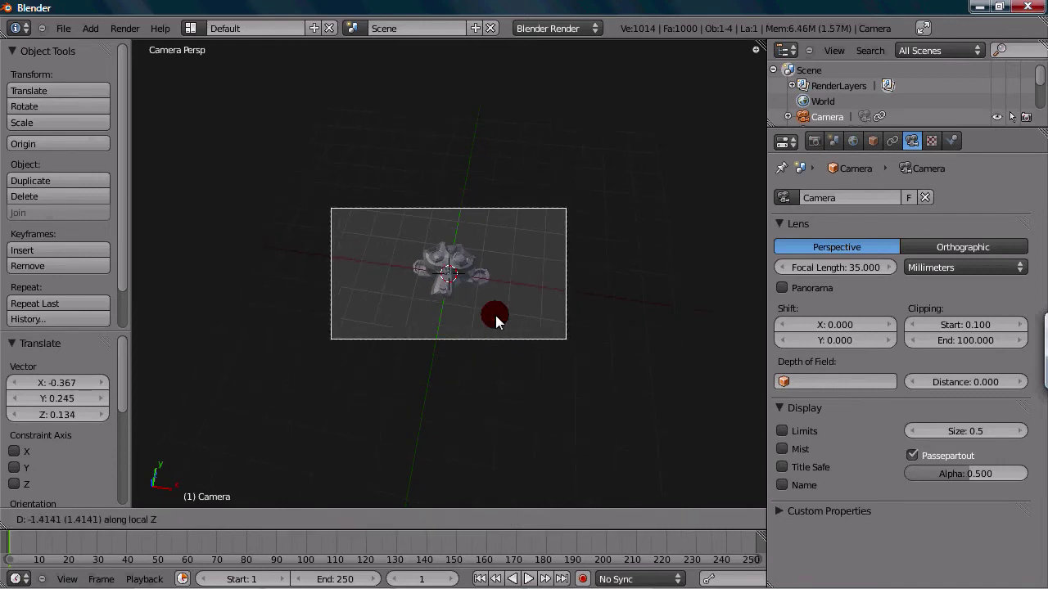
click(492, 322)
scroll(488, 324, down, 4)
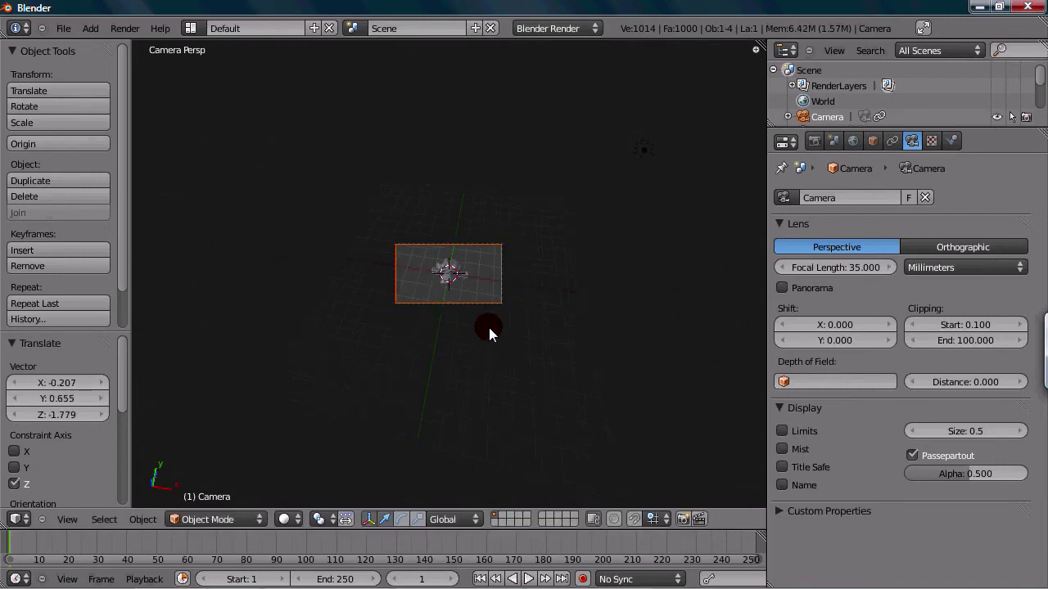
key(KP_1)
scroll(495, 309, down, 4)
Move the lamp to X -1.279, Y -2.670, Z 0 beside the monkey, then view through the camera.
right_click(456, 201)
key(g)
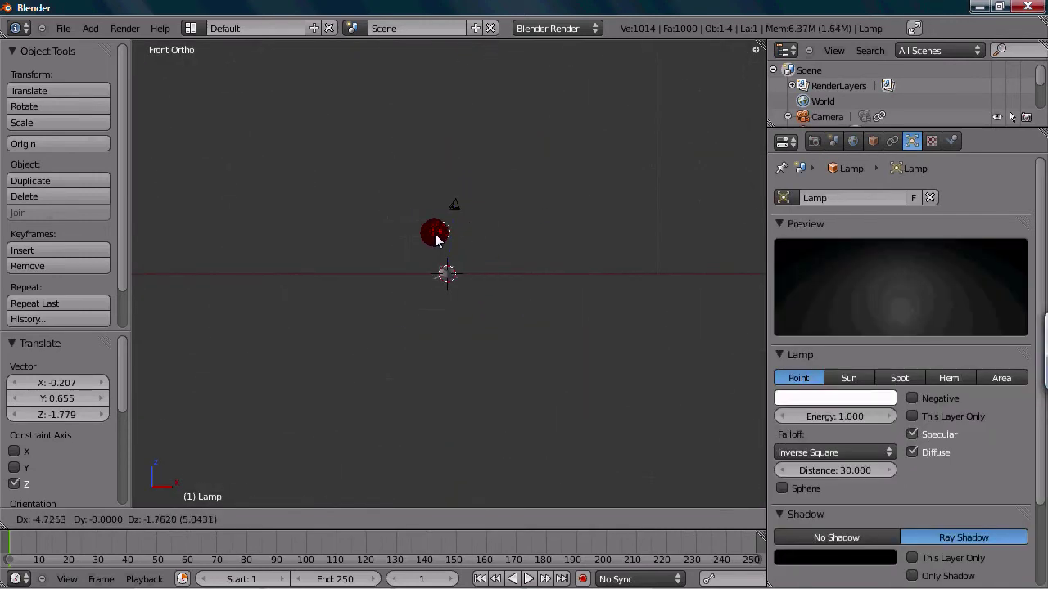
click(432, 206)
key(KP_7)
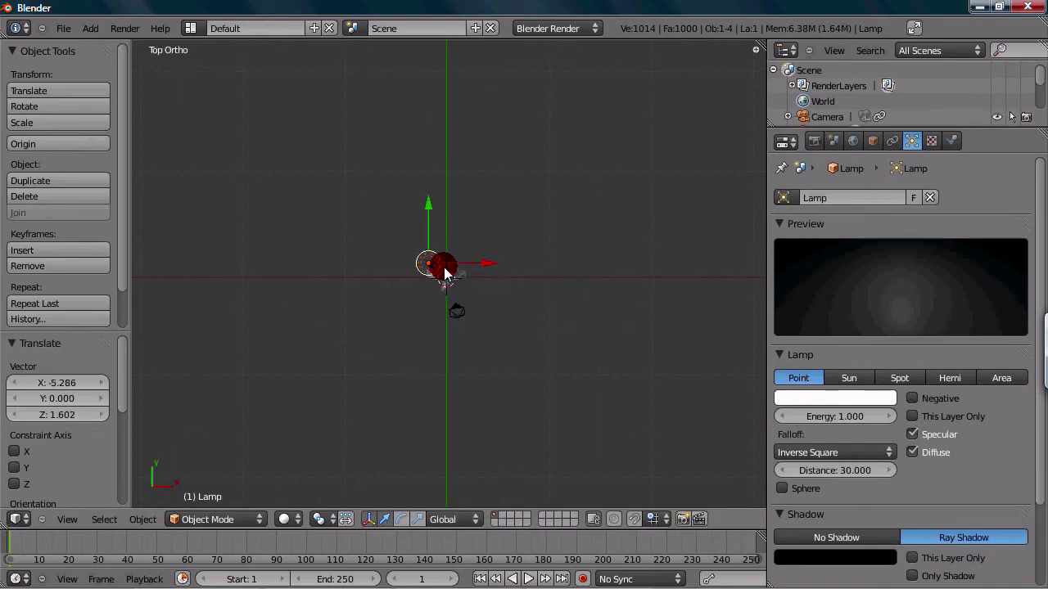
key(g)
click(402, 310)
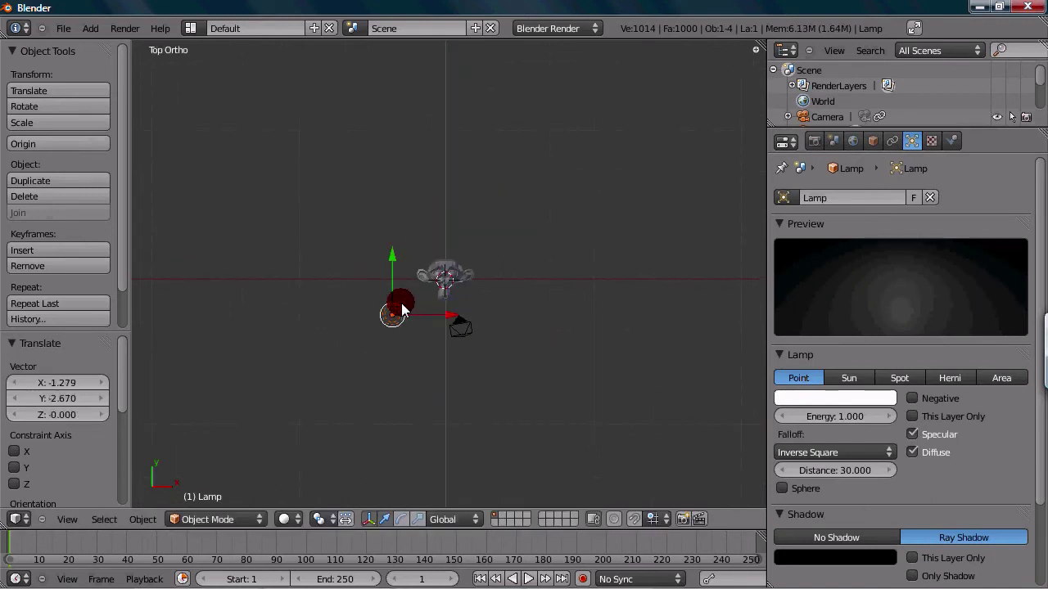
key(KP_0)
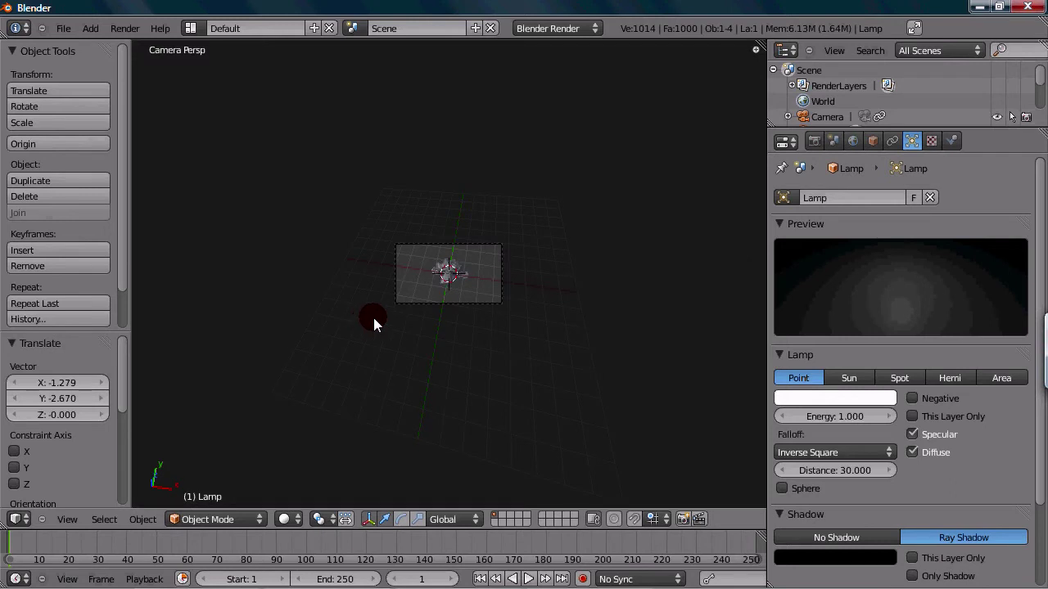
key(Home)
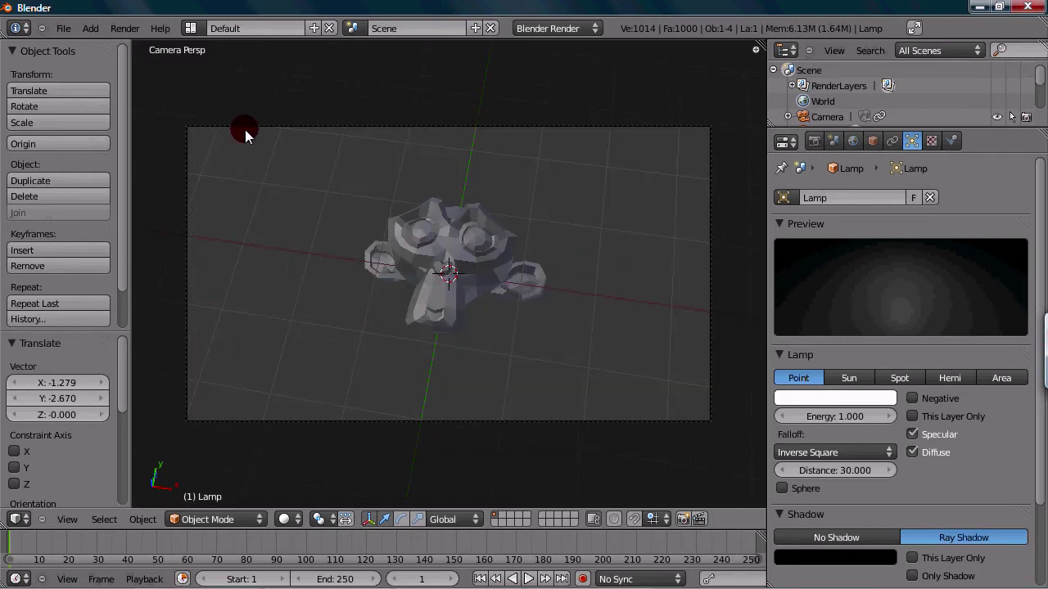
Render a still image of the scene with Render Image.
click(124, 29)
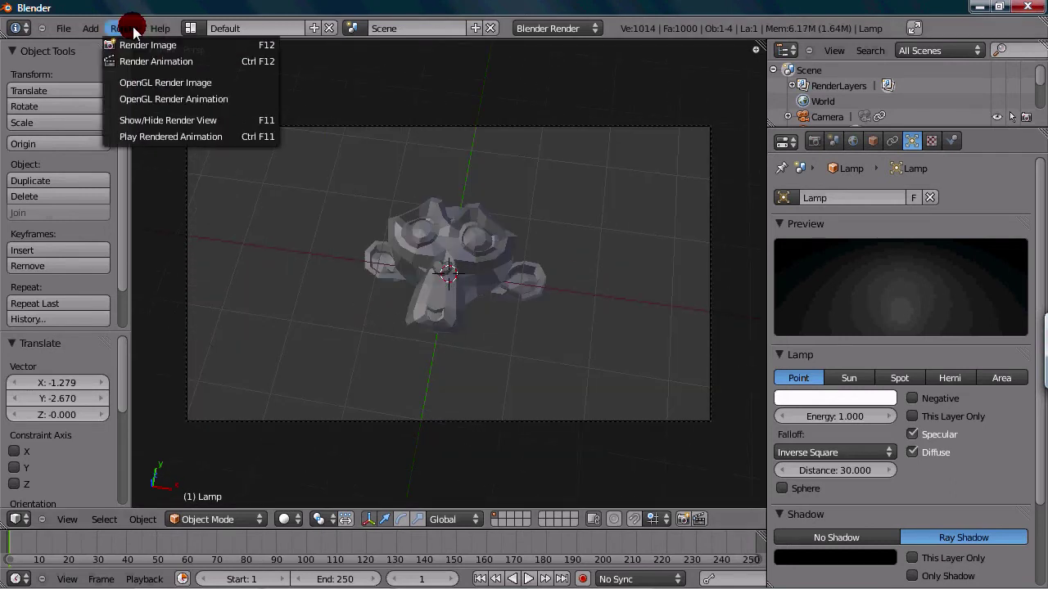
click(137, 46)
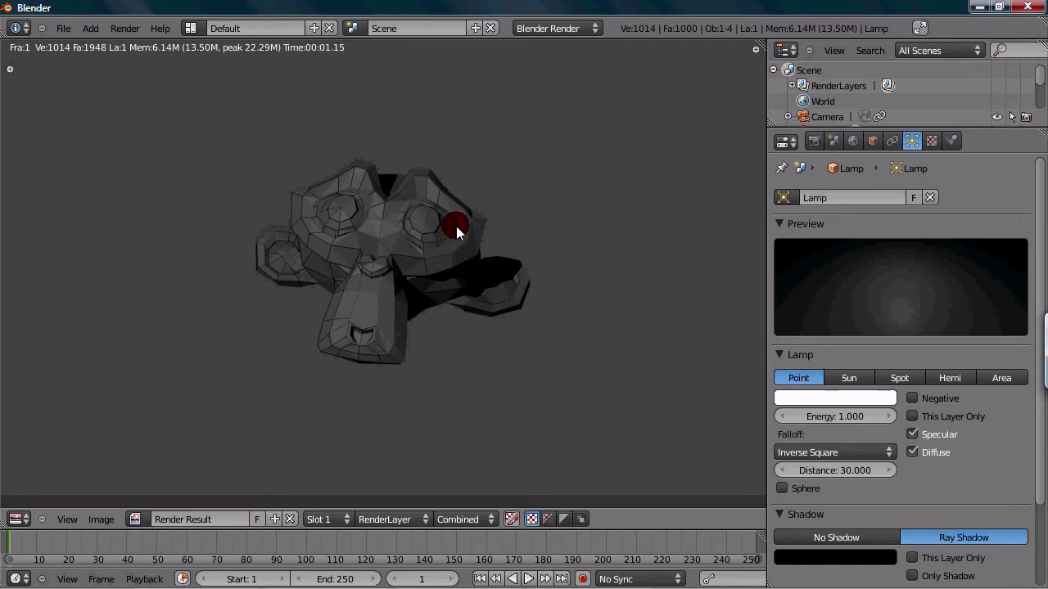
Close the render result and switch to the top orthographic view.
key(Escape)
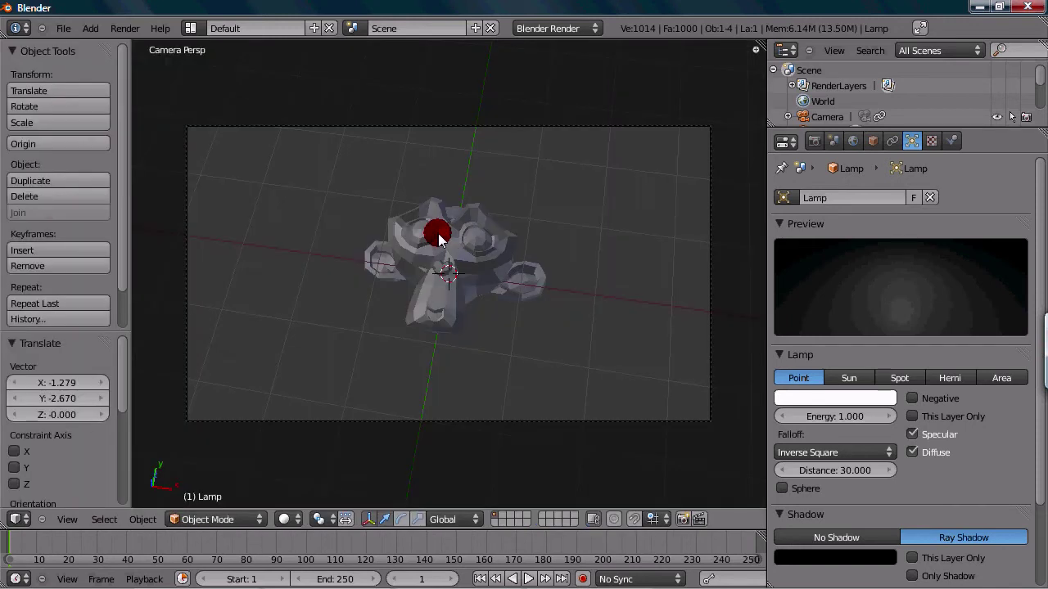
scroll(369, 233, down, 3)
scroll(292, 252, down, 1)
key(KP_7)
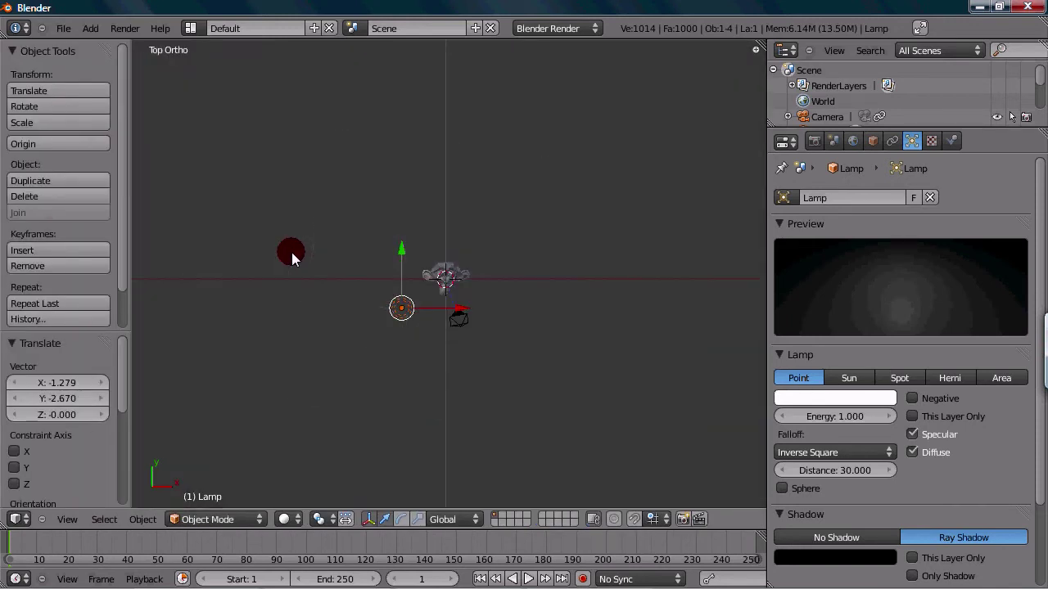
scroll(409, 308, up, 7)
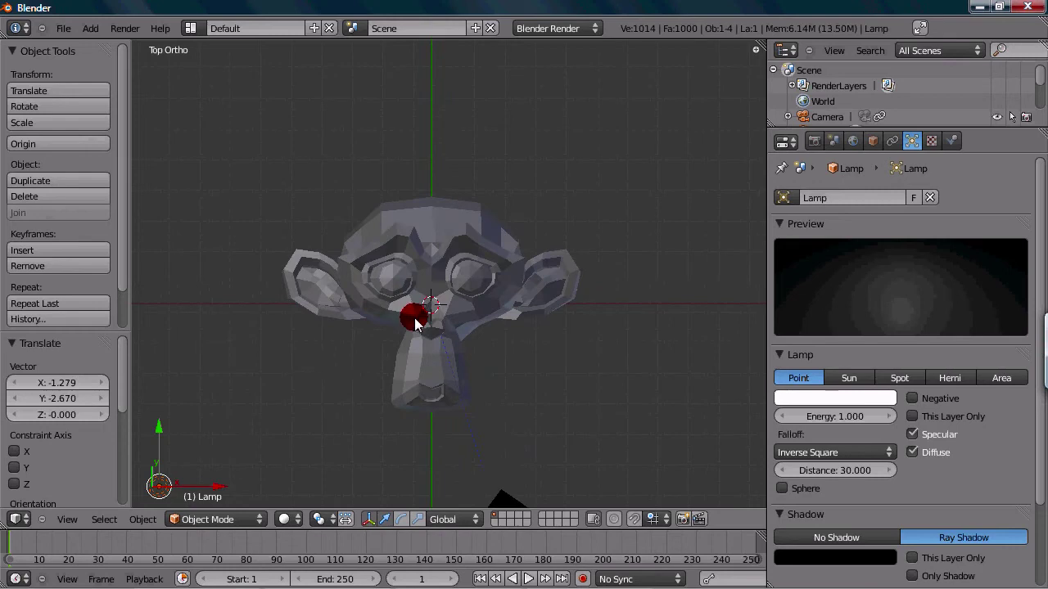
scroll(415, 324, up, 2)
scroll(435, 264, down, 1)
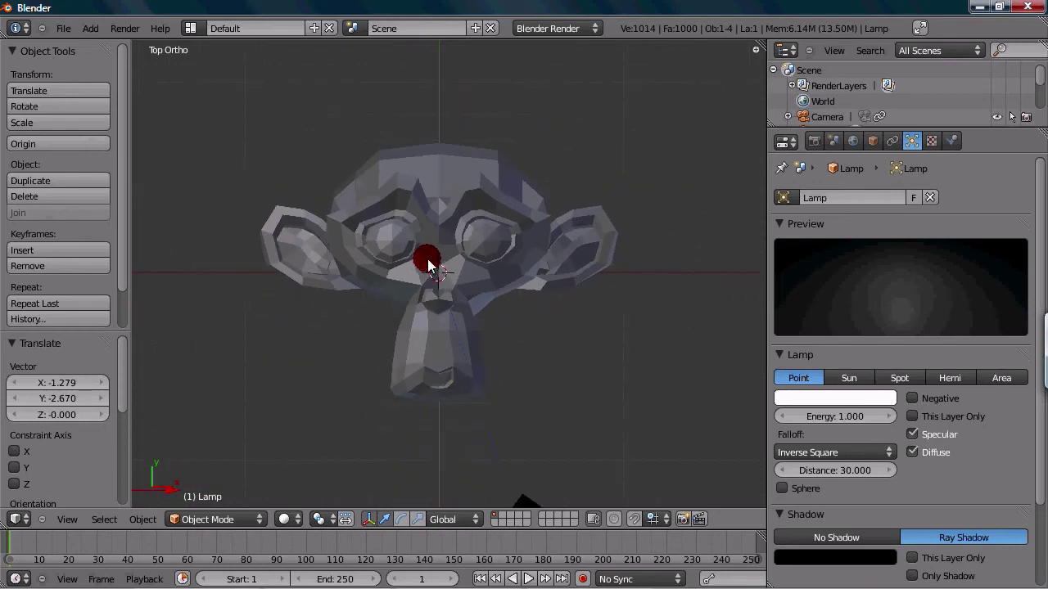
Select Monkey.001 and enter Edit Mode on its mesh.
right_drag(398, 227, 322, 156)
key(Escape)
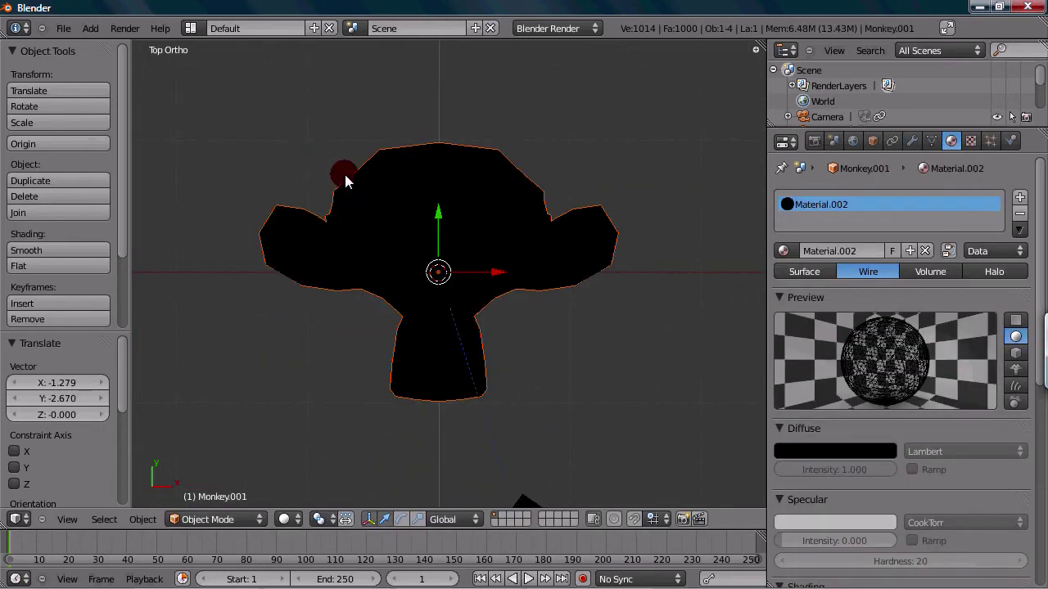
right_click(350, 195)
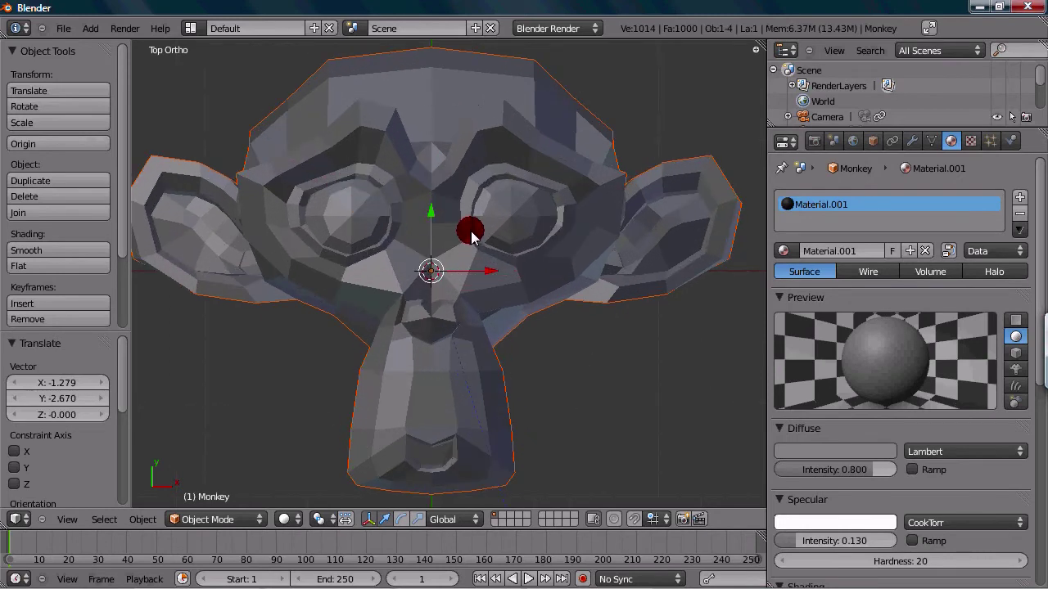
right_drag(469, 234, 508, 255)
key(Escape)
scroll(499, 246, down, 4)
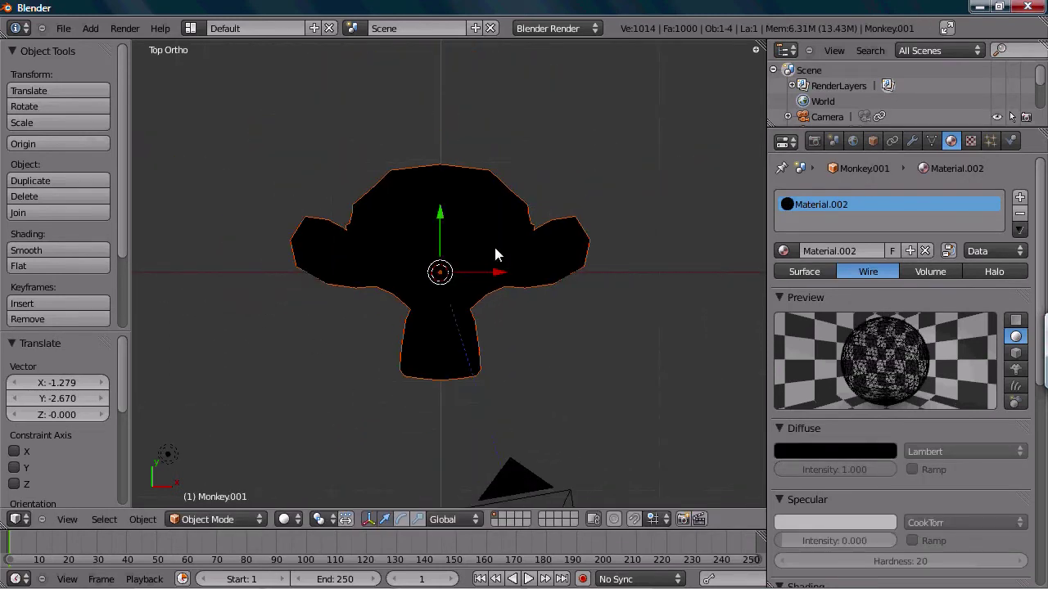
scroll(492, 249, up, 2)
shift+middle_drag(485, 255, 479, 271)
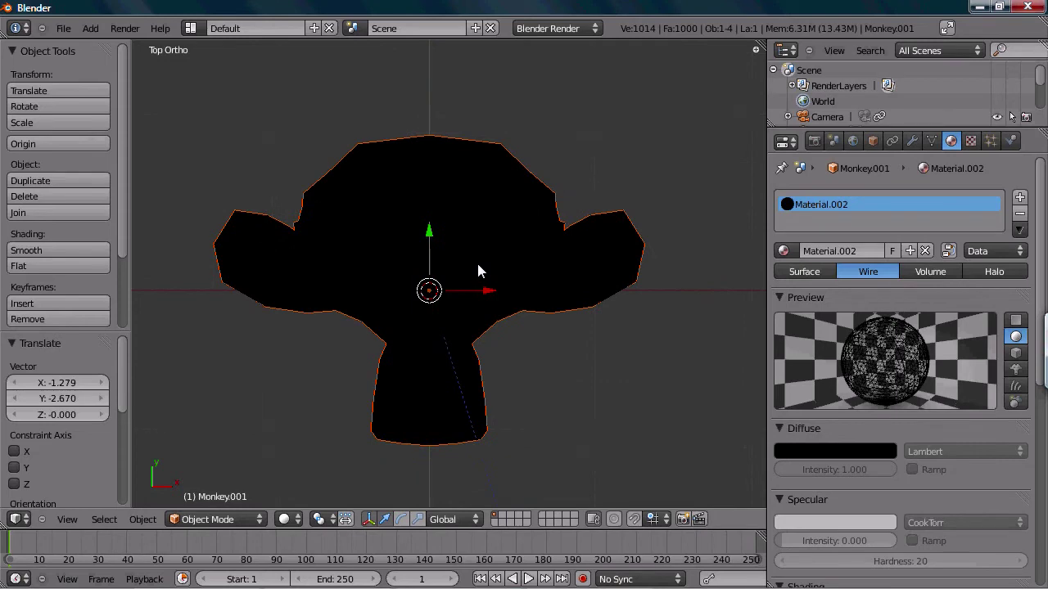
key(Tab)
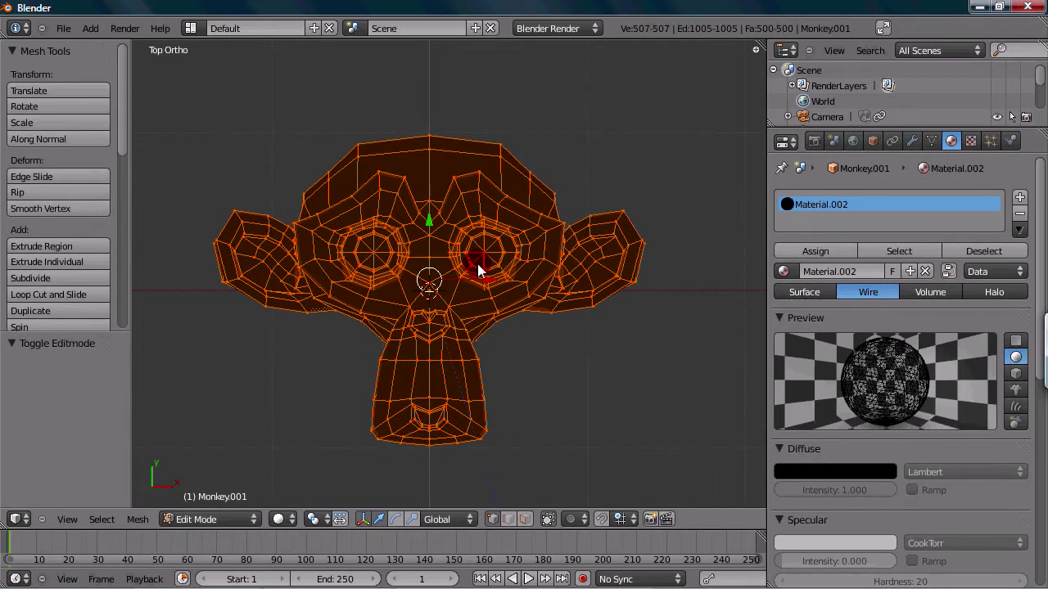
Shrink/fatten the wire copy's mesh by an offset of -0.001.
scroll(478, 264, up, 1)
shift+middle_drag(478, 259, 483, 237)
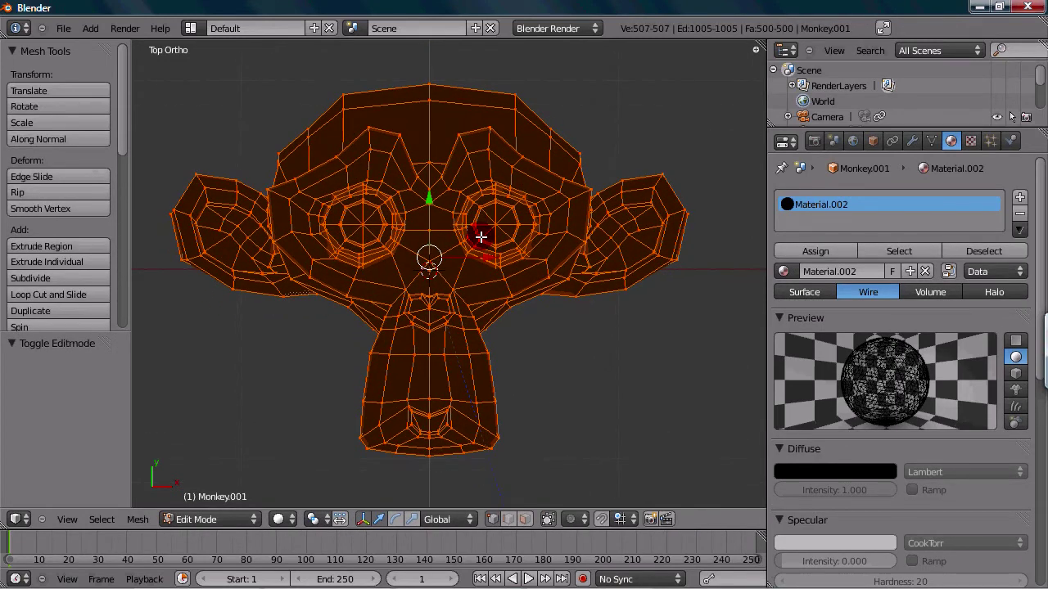
key(alt+s)
key(alt+s)
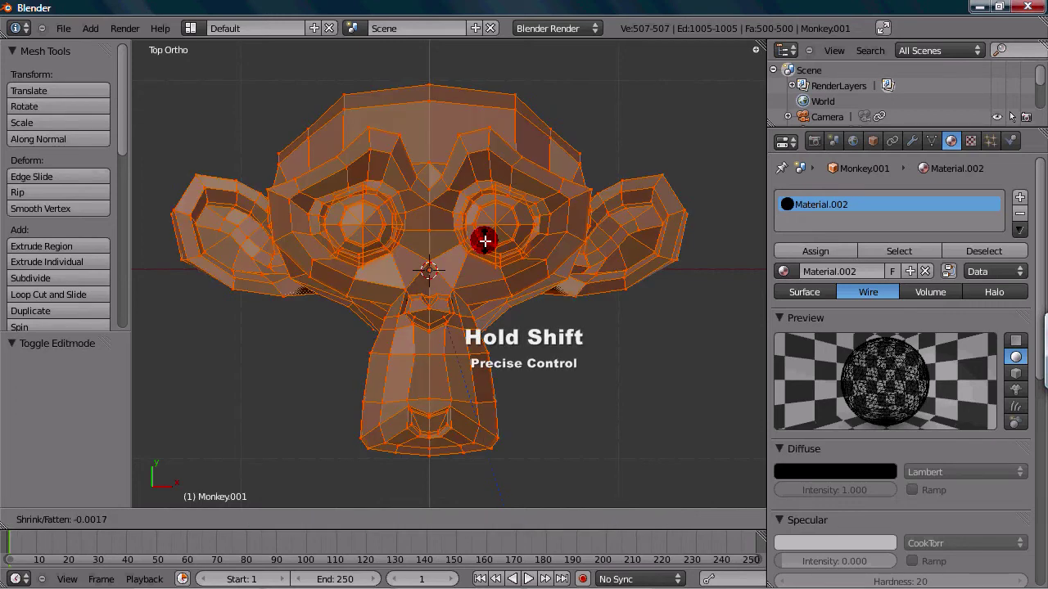
mouse_move(486, 245)
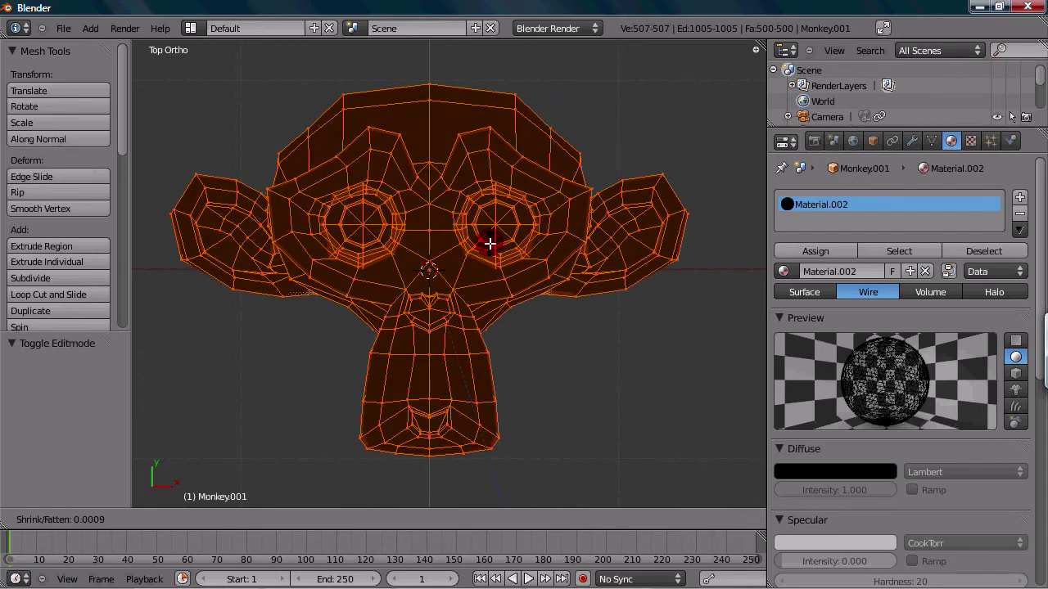
click(489, 243)
Render a test image of the scene, then close the render result.
scroll(488, 244, down, 3)
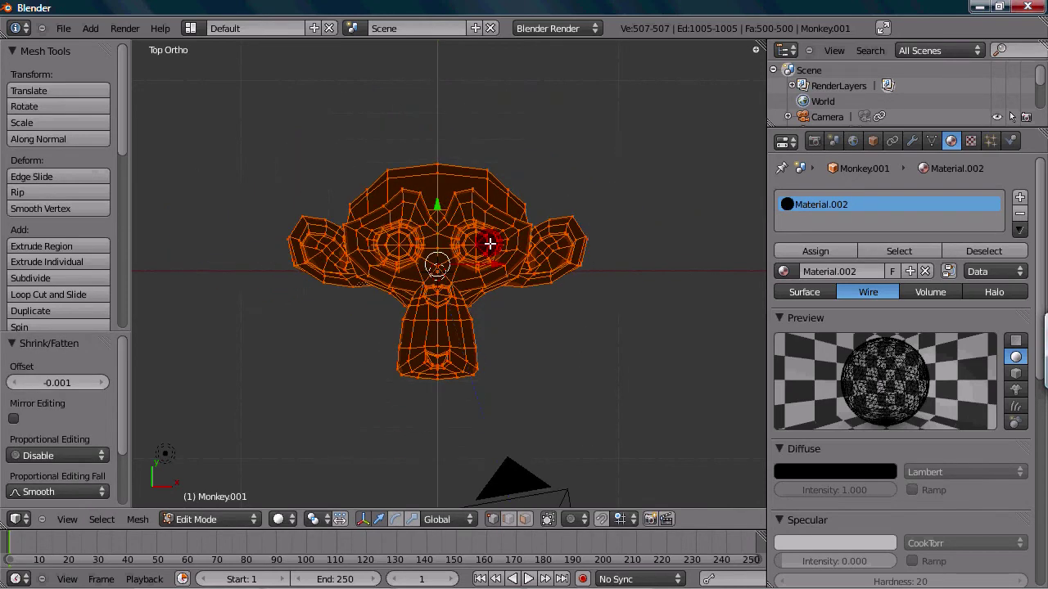
click(127, 29)
click(135, 41)
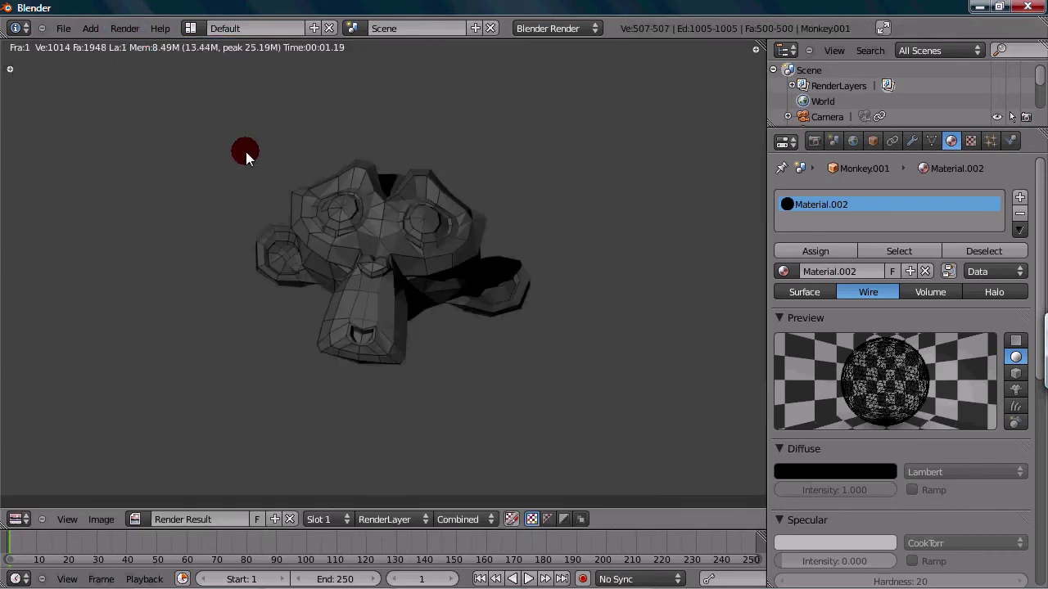
key(Escape)
Re-enter mesh editing and shrink/fatten Monkey.001 by -0.005, cancelling a further attempt.
scroll(246, 151, up, 2)
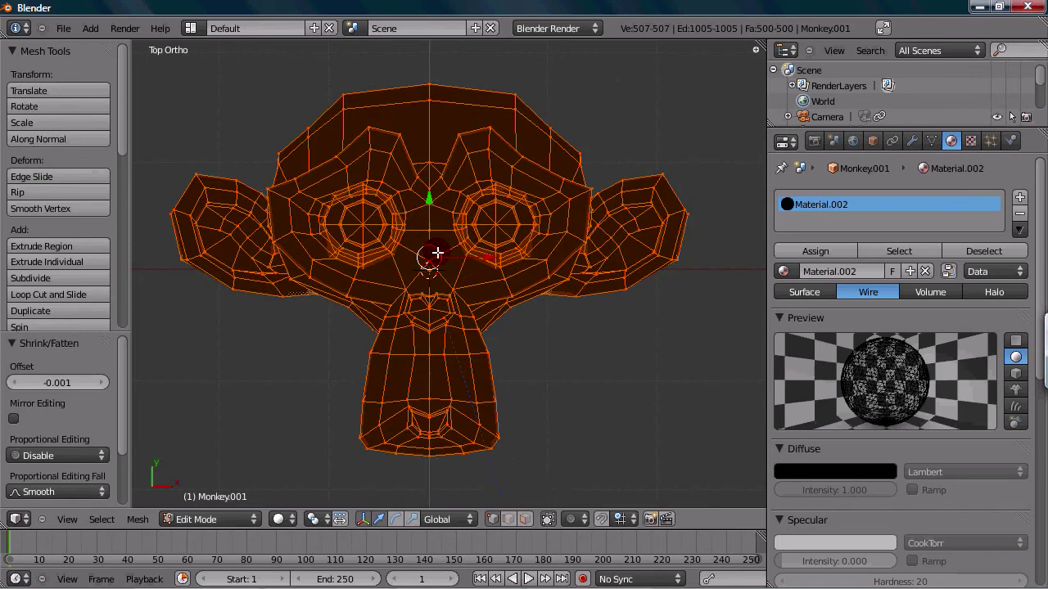
key(Tab)
key(Tab)
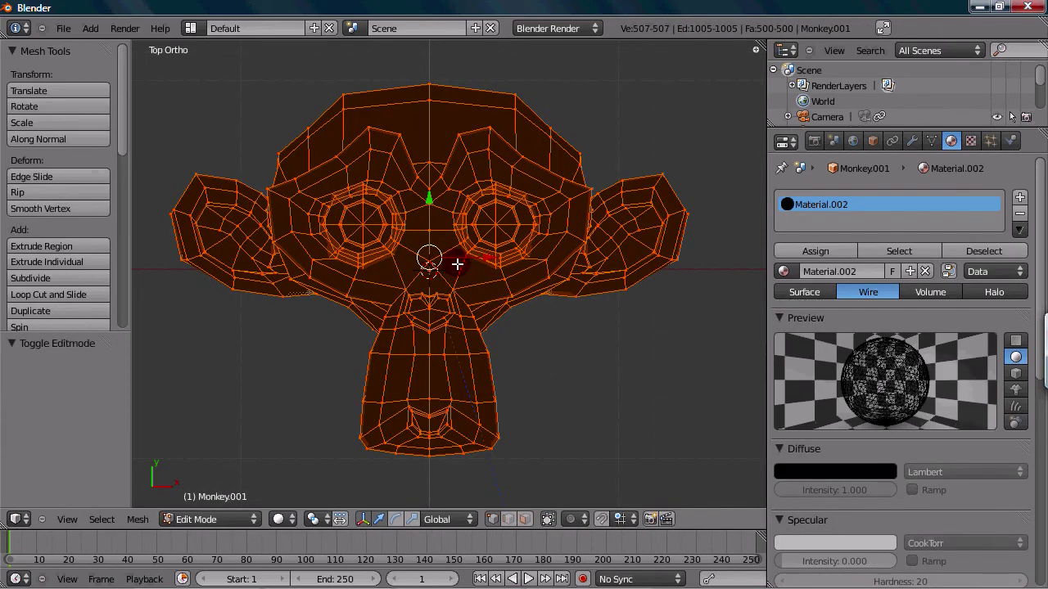
key(alt+s)
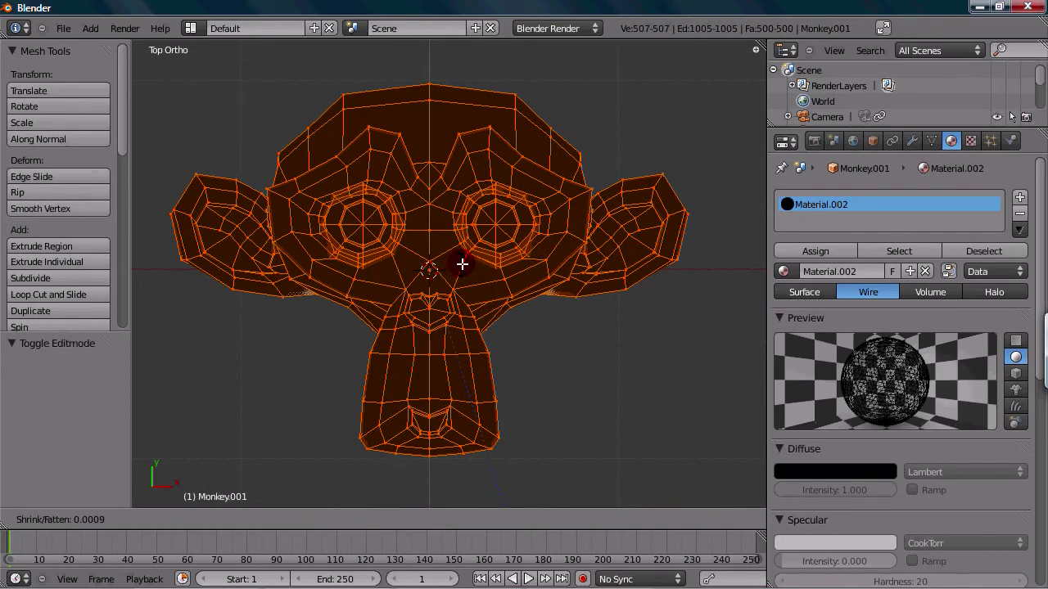
click(463, 269)
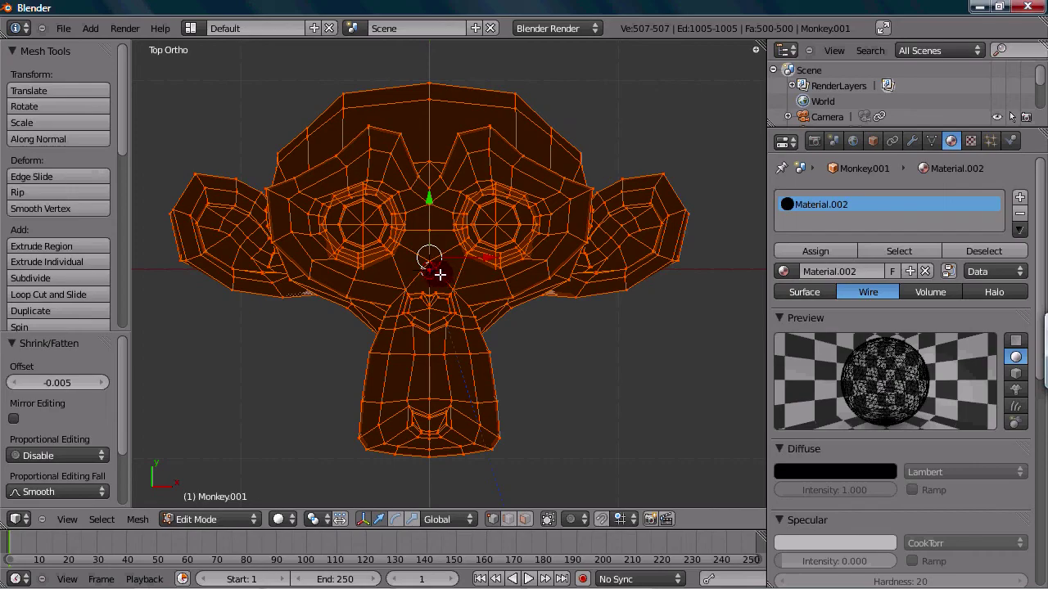
key(alt+s)
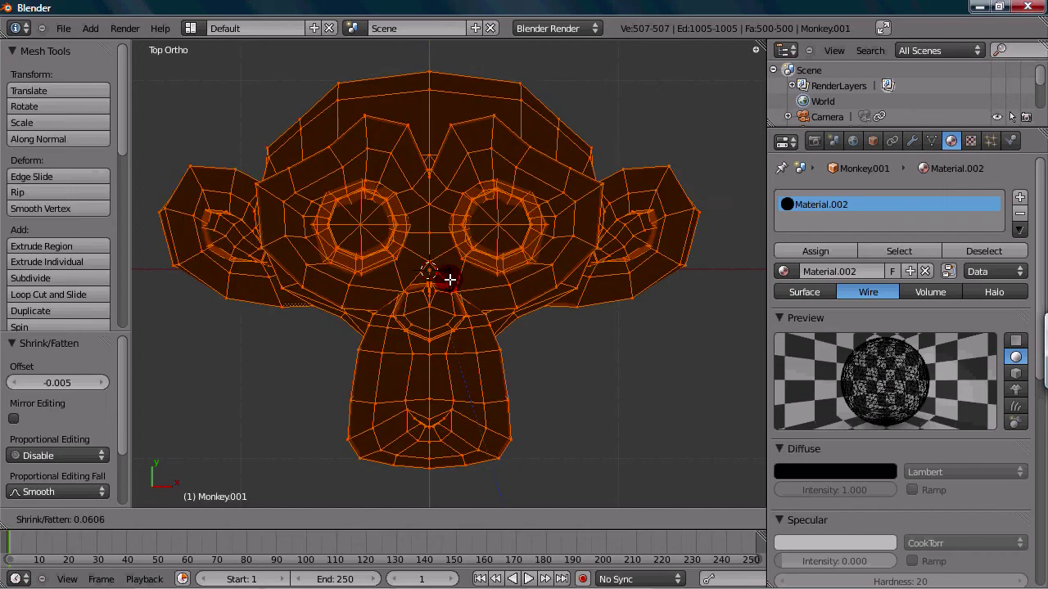
key(Escape)
Apply a shrink/fatten offset of about -0.0009, return to Object Mode and render an image.
key(Tab)
key(Tab)
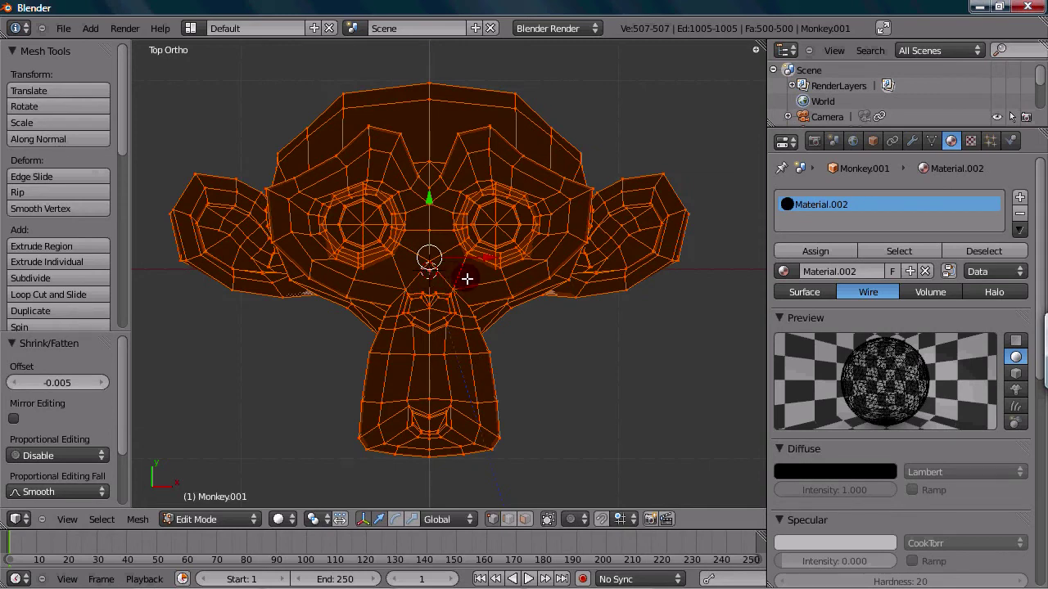
key(alt+s)
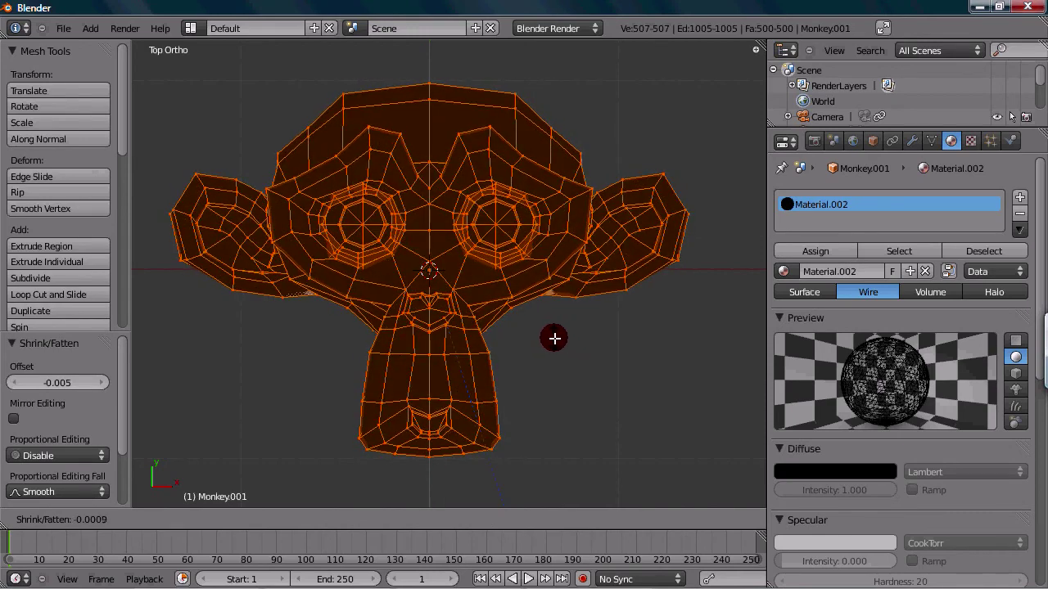
click(548, 337)
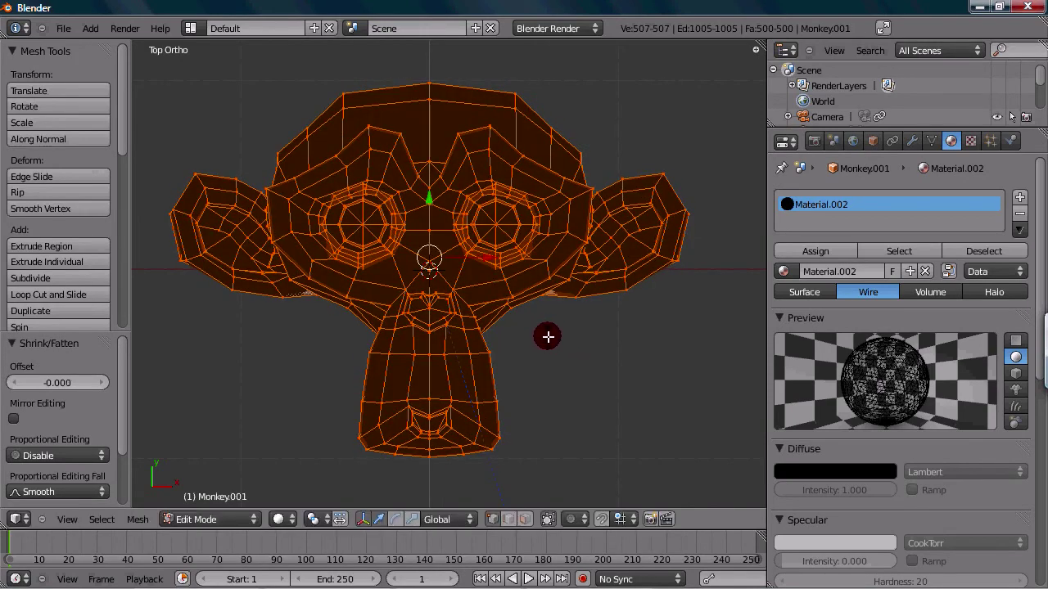
key(Tab)
click(125, 28)
click(156, 44)
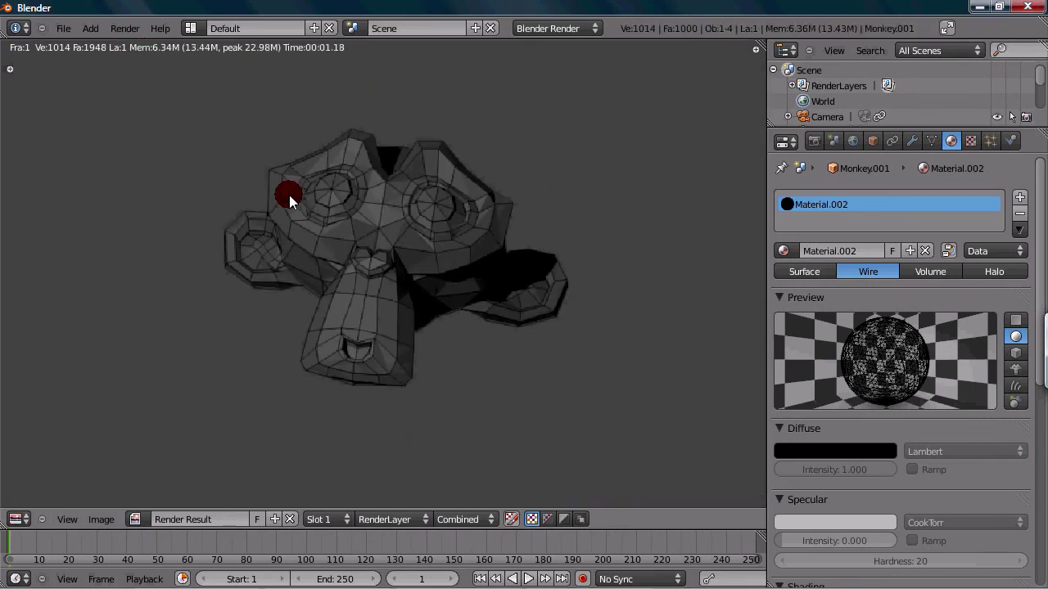
Close the render of the wireframe-overlay monkey and zoom out in the 3D viewport.
scroll(289, 195, down, 1)
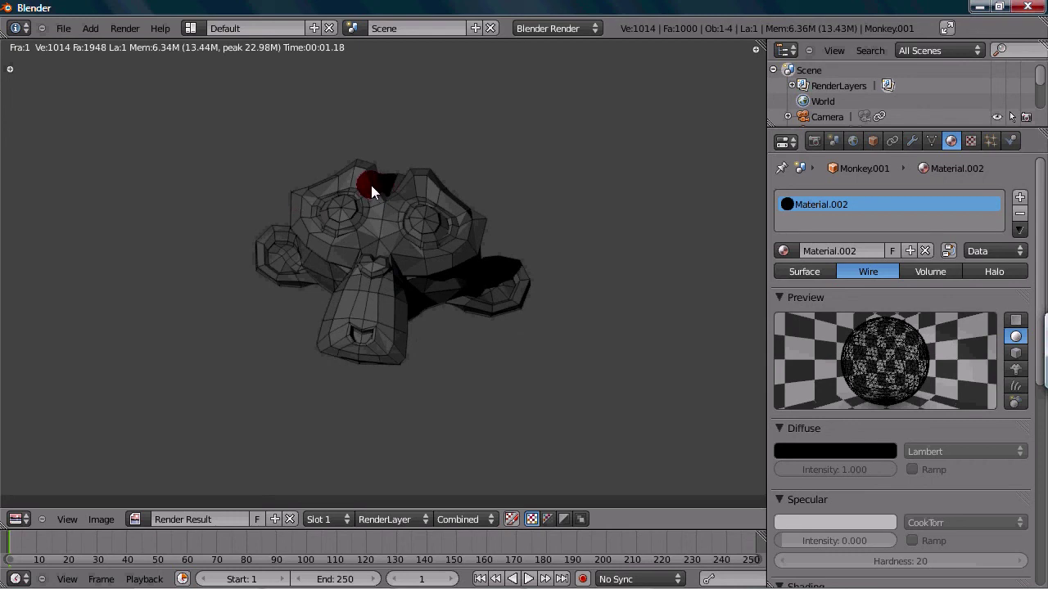
key(Escape)
scroll(352, 186, down, 1)
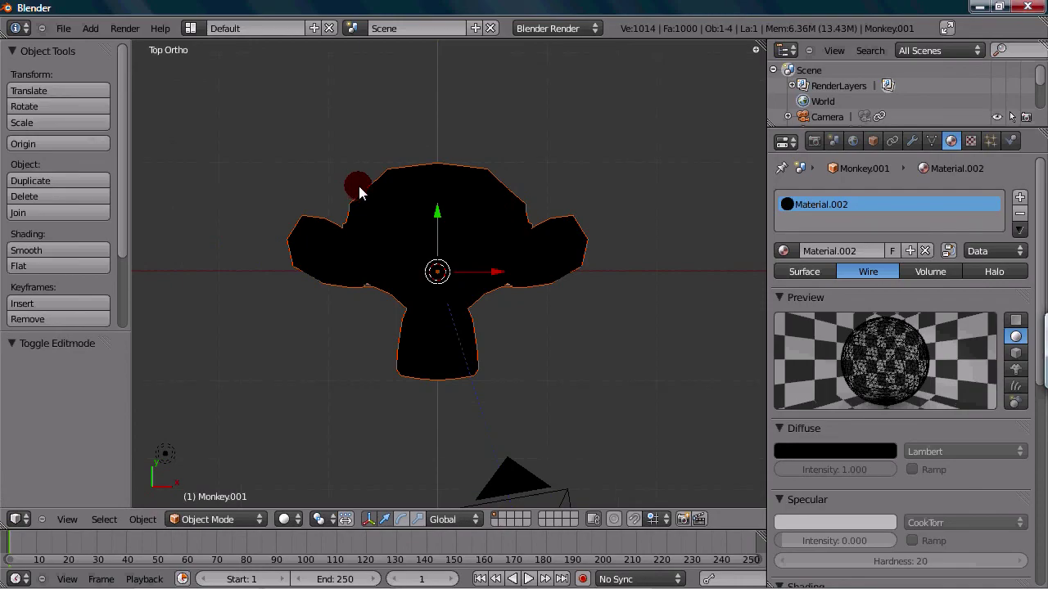
scroll(361, 192, down, 2)
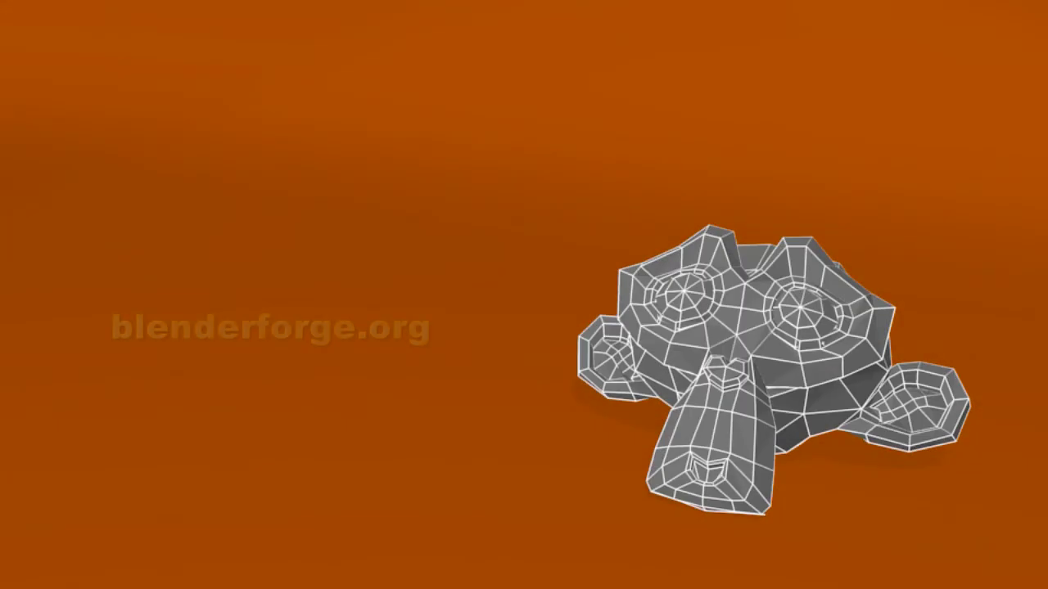